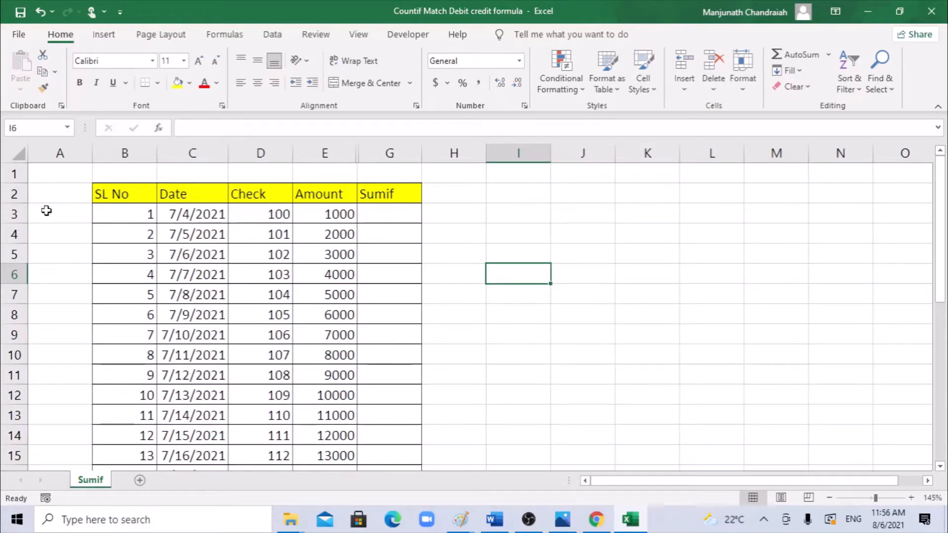
Review the table's Date, Check and Amount columns.
left_click_drag(179, 196, 197, 234)
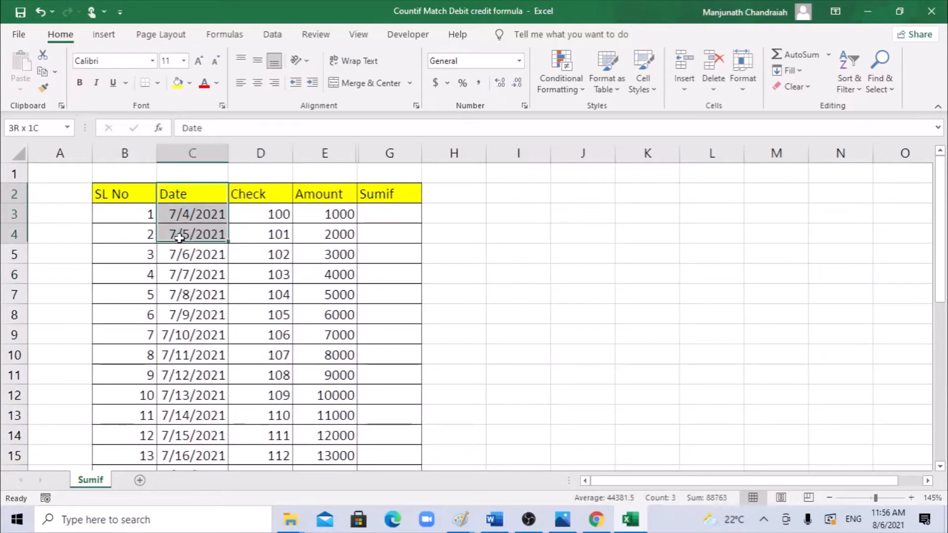
left_click(271, 194)
scroll(284, 276, "down", 10)
scroll(287, 285, "up", 10)
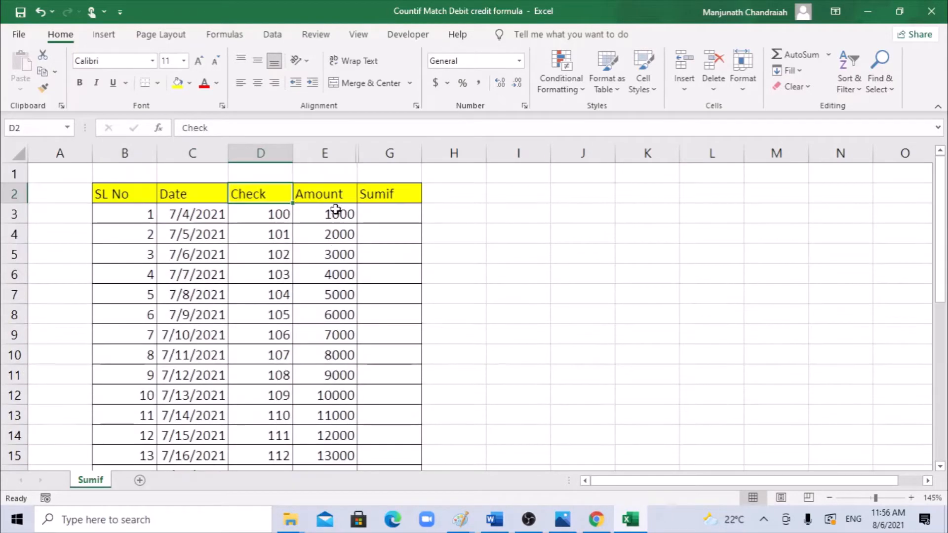
left_click_drag(334, 214, 326, 375)
left_click_drag(256, 214, 257, 375)
Add filters to the table's header row, covering the data from SL No to Sumif down to row 31.
left_click_drag(131, 192, 379, 190)
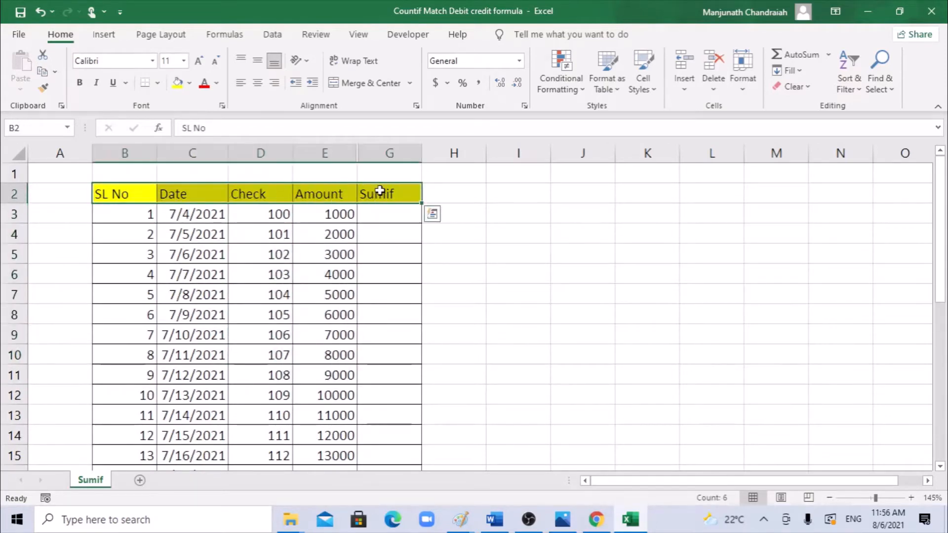
key("ctrl+shift+Down")
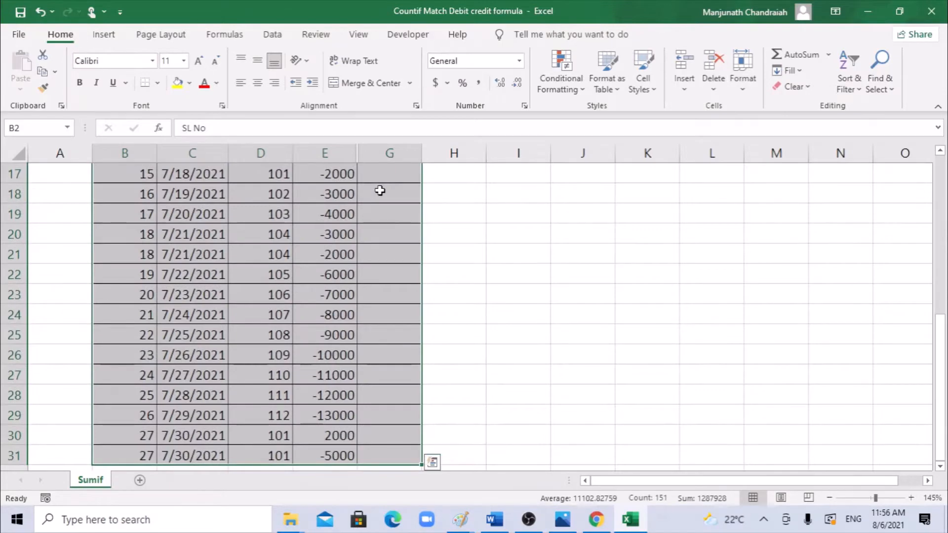
scroll(345, 235, "up", 6)
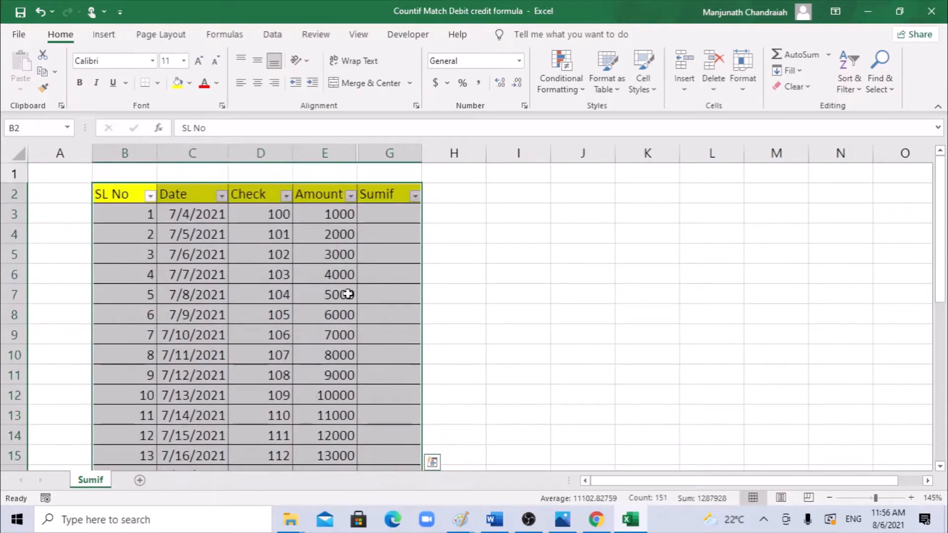
scroll(339, 354, "down", 9)
scroll(337, 359, "up", 3)
scroll(337, 359, "up", 6)
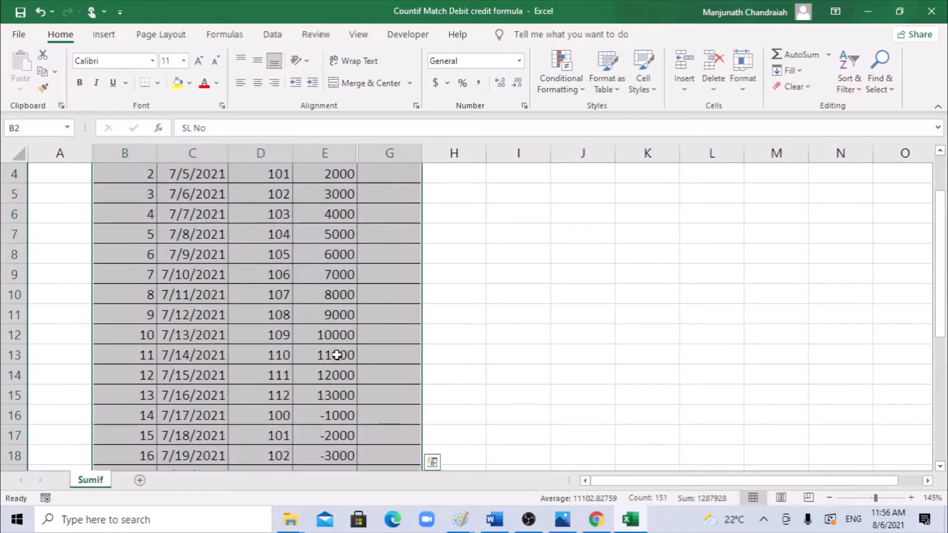
Filter the Check column to show only check 100.
left_click(285, 195)
left_click(161, 348)
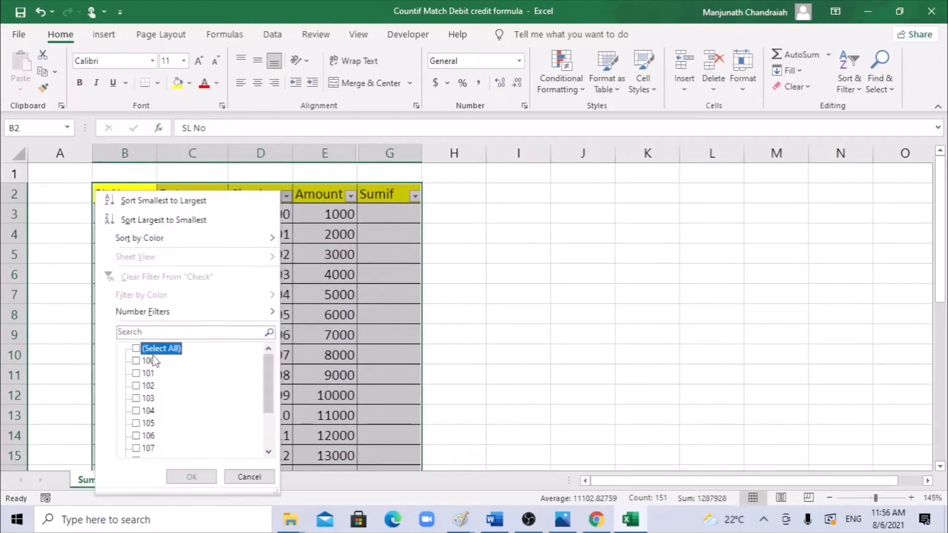
left_click(148, 361)
left_click(191, 475)
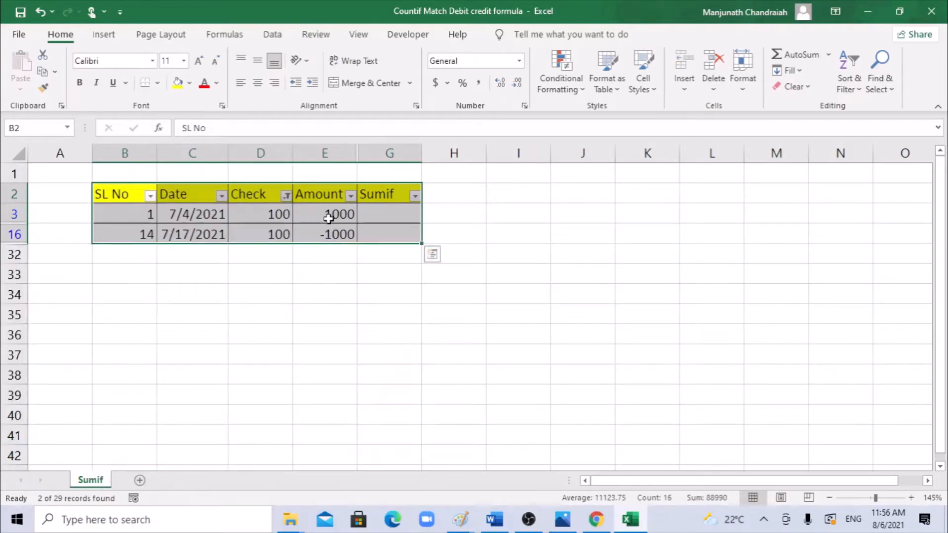
Compare the Amount values of the rows for check 100 to see whether debit and credit offset each other.
left_click_drag(332, 214, 339, 235)
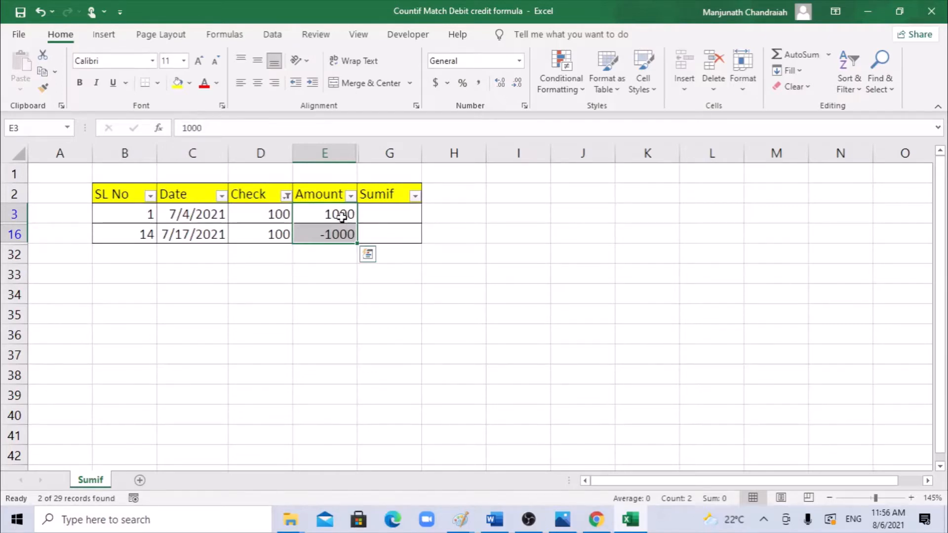
left_click_drag(339, 218, 338, 235)
left_click_drag(272, 214, 269, 236)
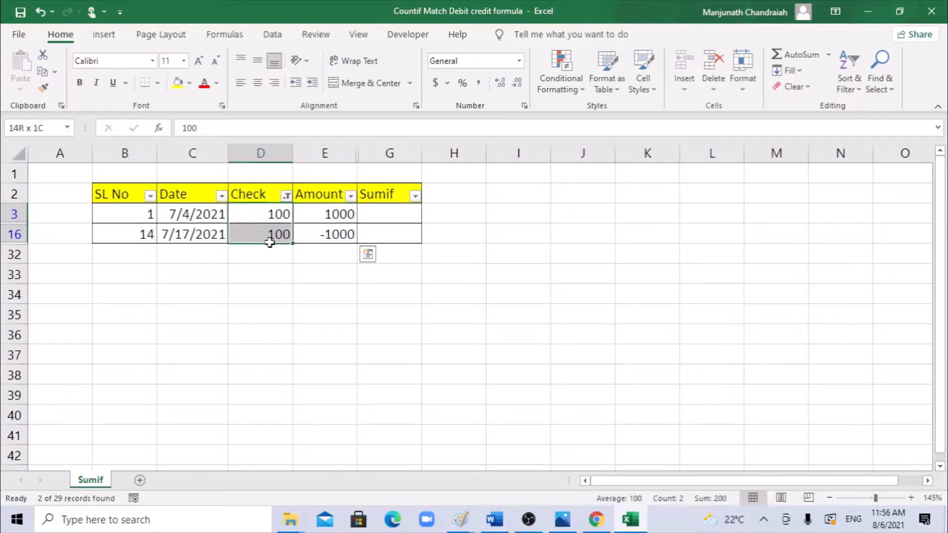
left_click(323, 218)
left_click(328, 235)
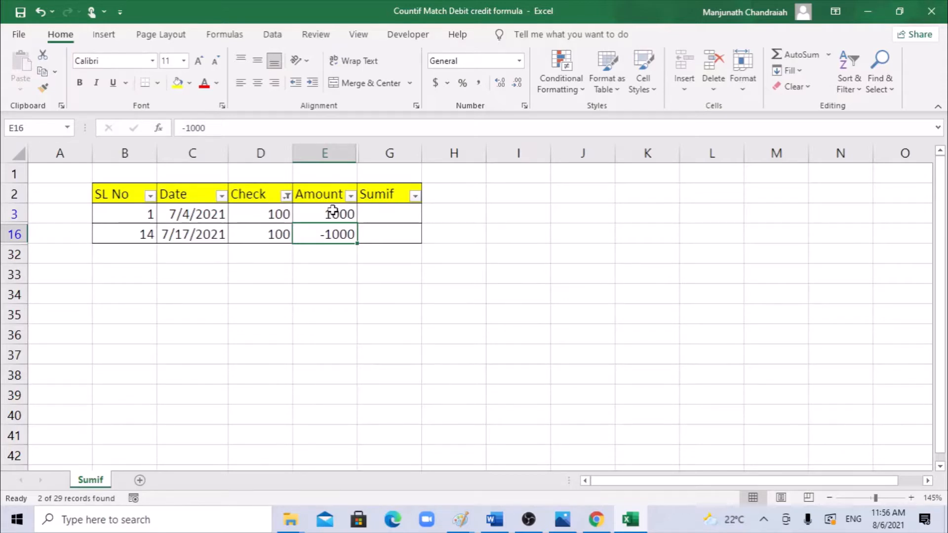
key("ctrl+Up")
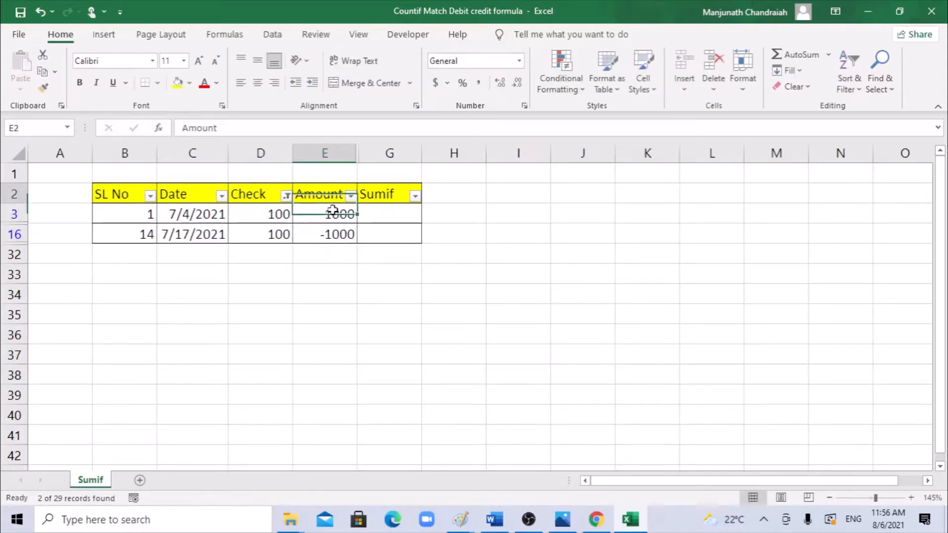
key("Left")
key("Down")
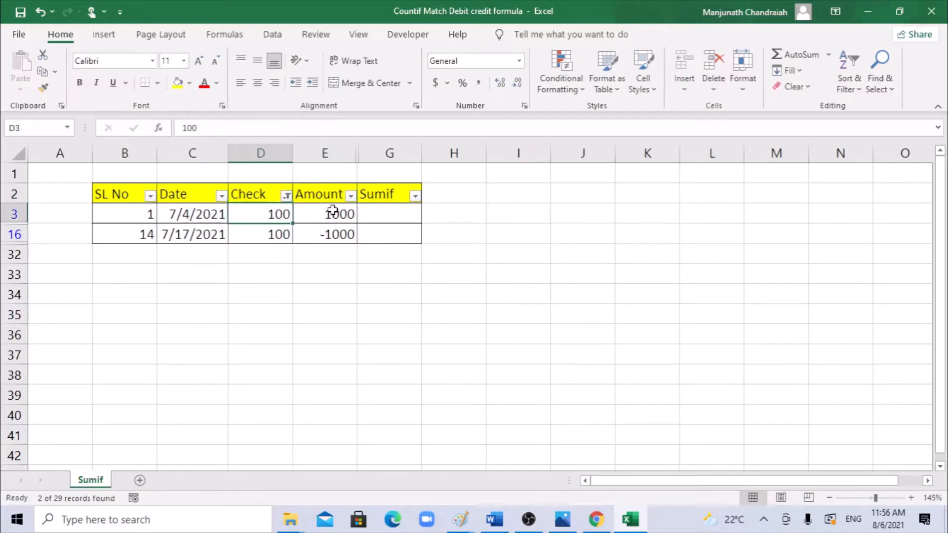
key("Right")
key("shift+Down")
key("shift+Down")
key("shift+Down")
key("shift+Down")
key("shift+Down")
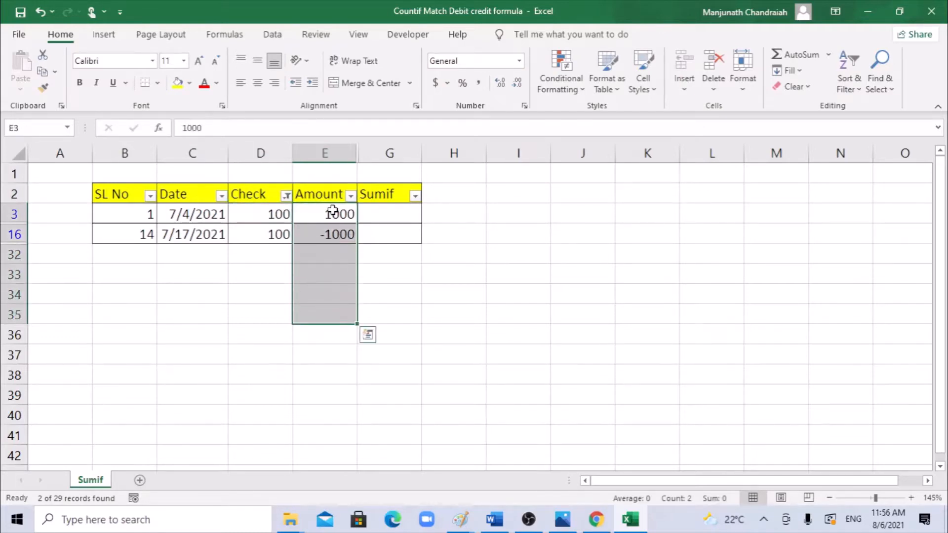
Clear the Check filter to show all rows of the table.
key("Up")
key("alt+d")
key("f")
key("s")
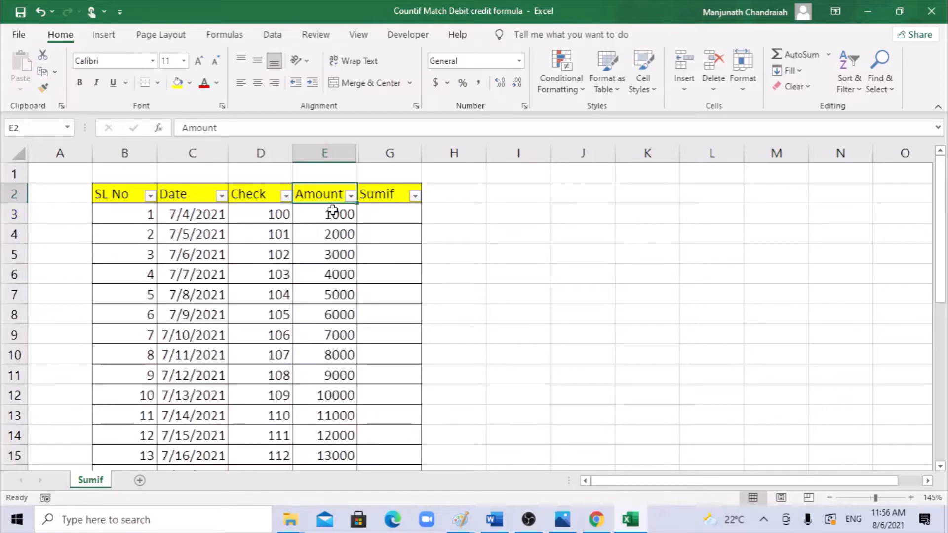
Start a SUMIF function in G3 with its arguments dialog and set the range to the absolute reference $D$3:$D$31.
left_click(400, 218)
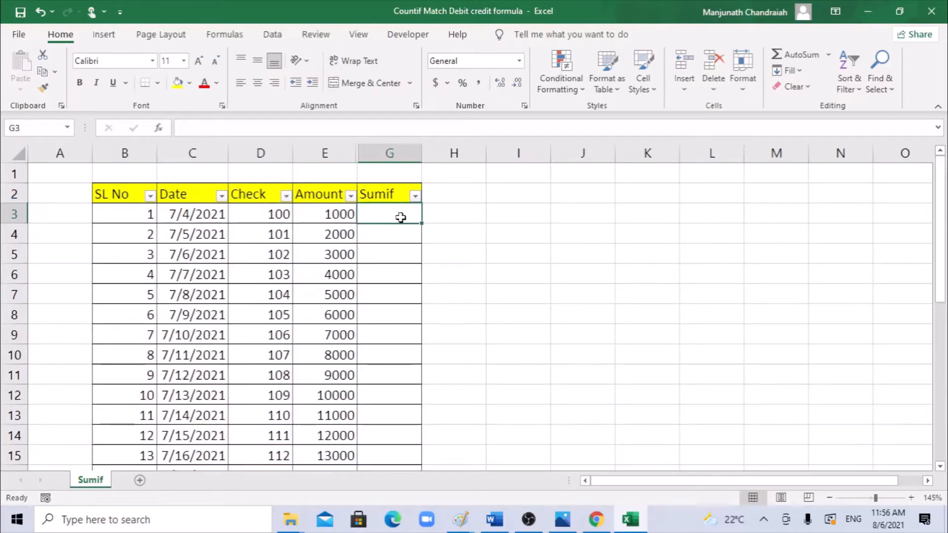
type("=")
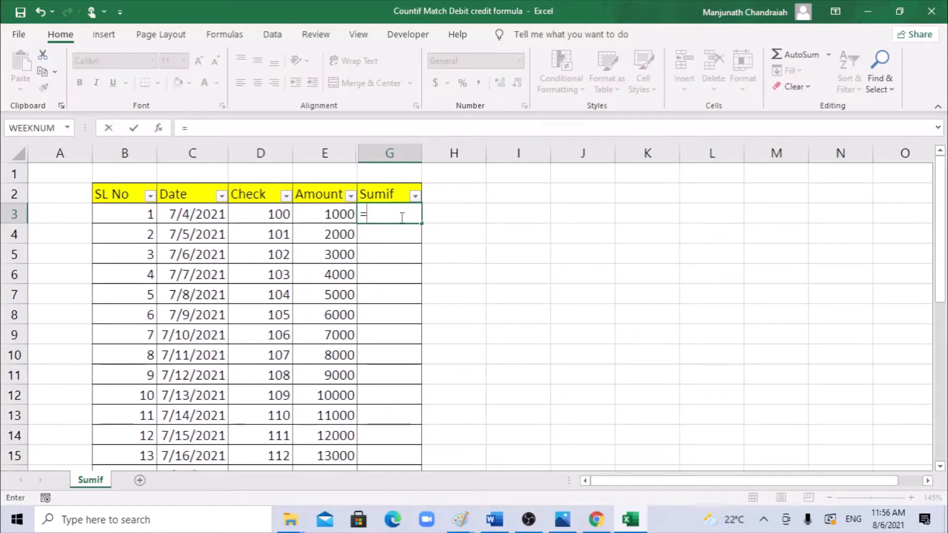
type("sumif")
key("Tab")
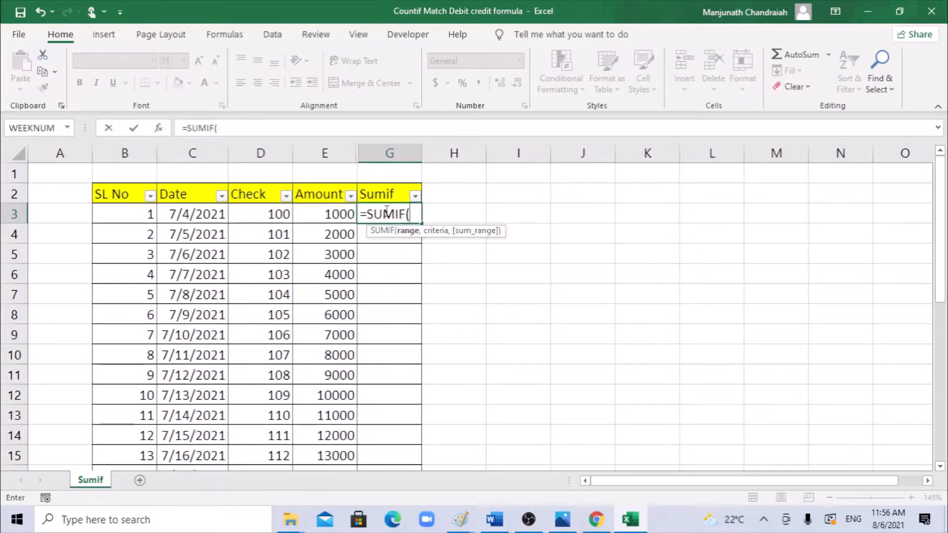
left_click(163, 129)
left_click_drag(557, 251, 516, 152)
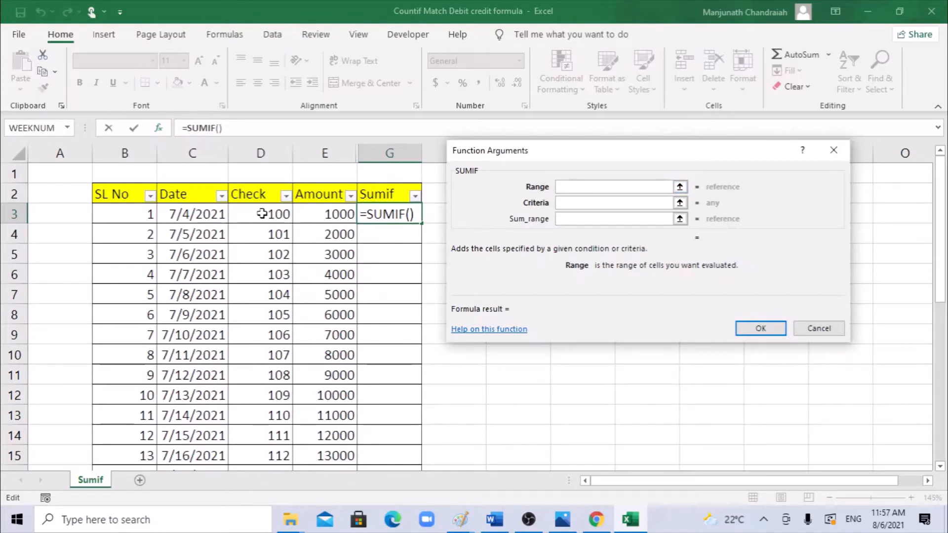
left_click_drag(261, 213, 273, 437)
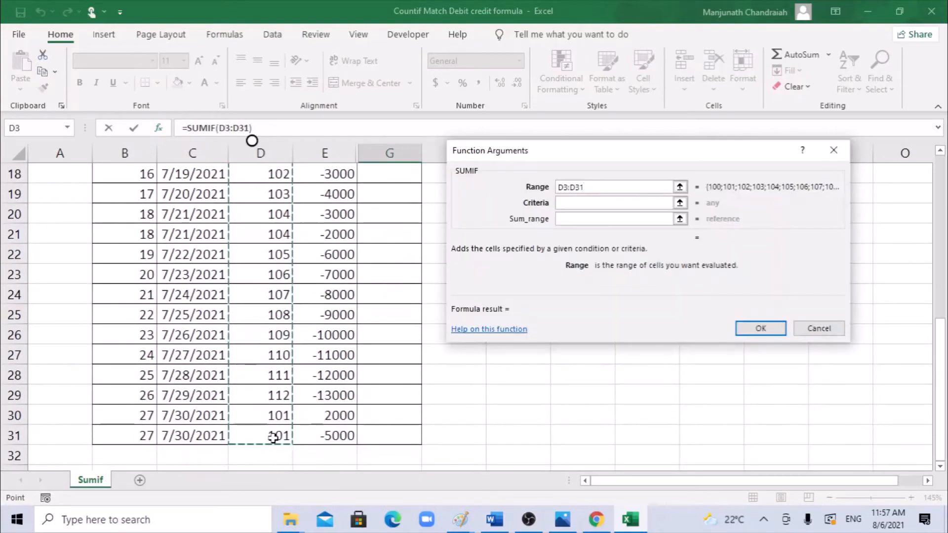
key("F4")
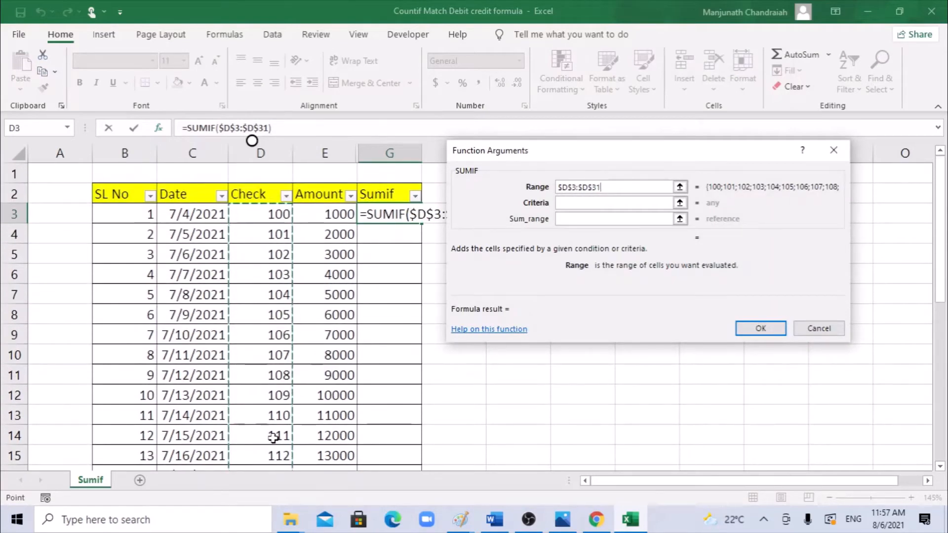
Complete the SUMIF in G3 with D3 as the criteria and $E$3:$E$31 as the sum range.
left_click(580, 206)
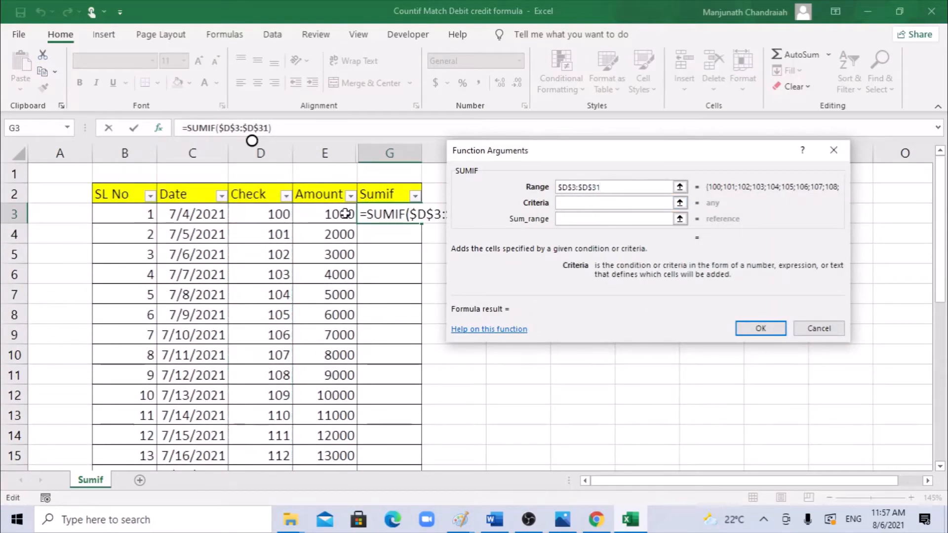
left_click(274, 212)
key("Tab")
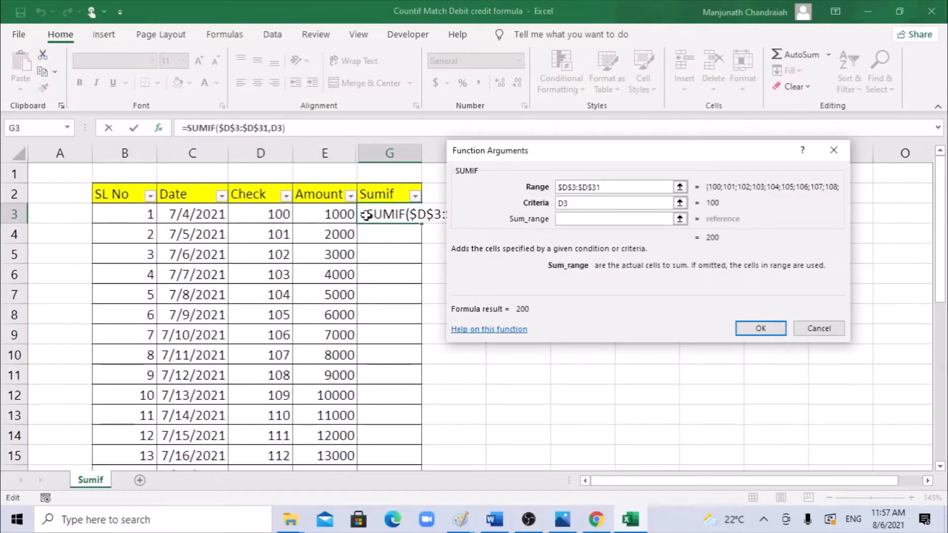
left_click(333, 211)
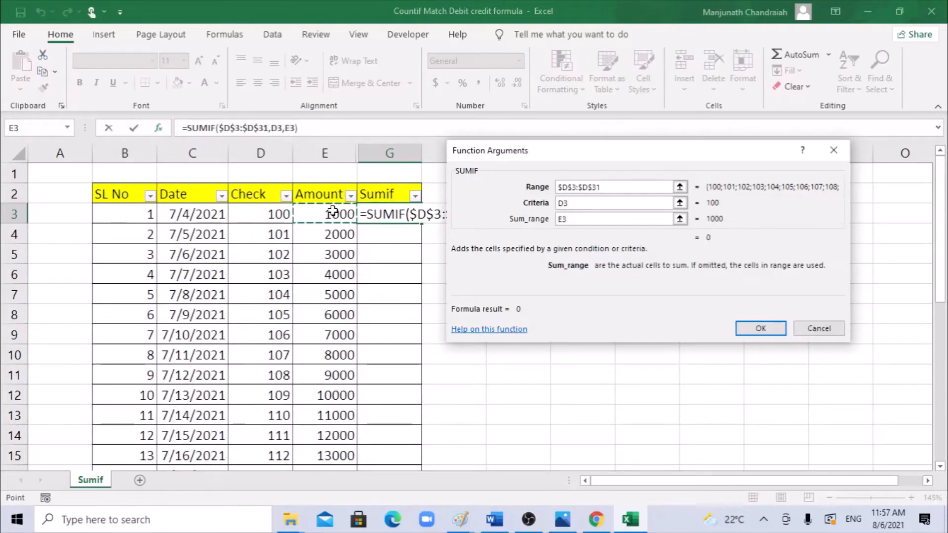
key("ctrl+shift+Down")
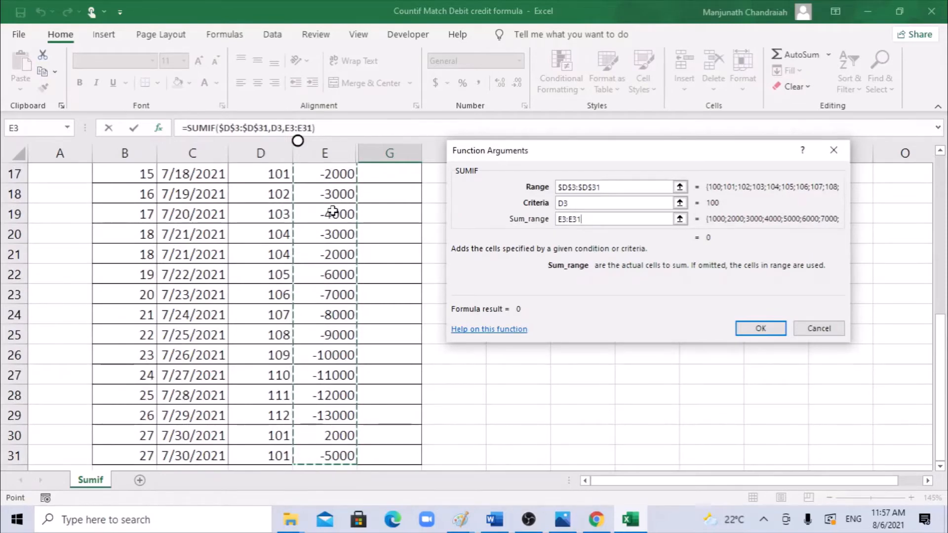
key("F4")
key("Return")
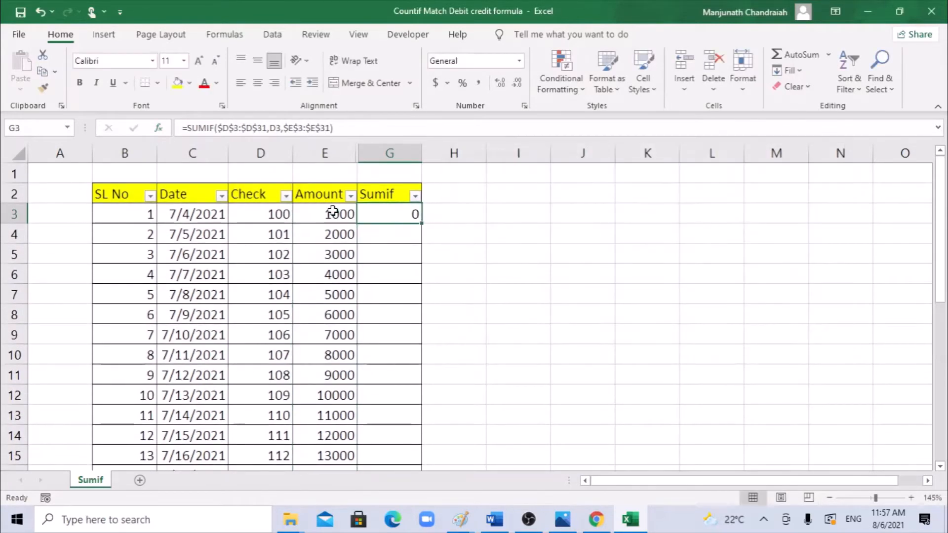
Fill the SUMIF formula from G3 down the Sumif column to G31.
left_click(354, 128)
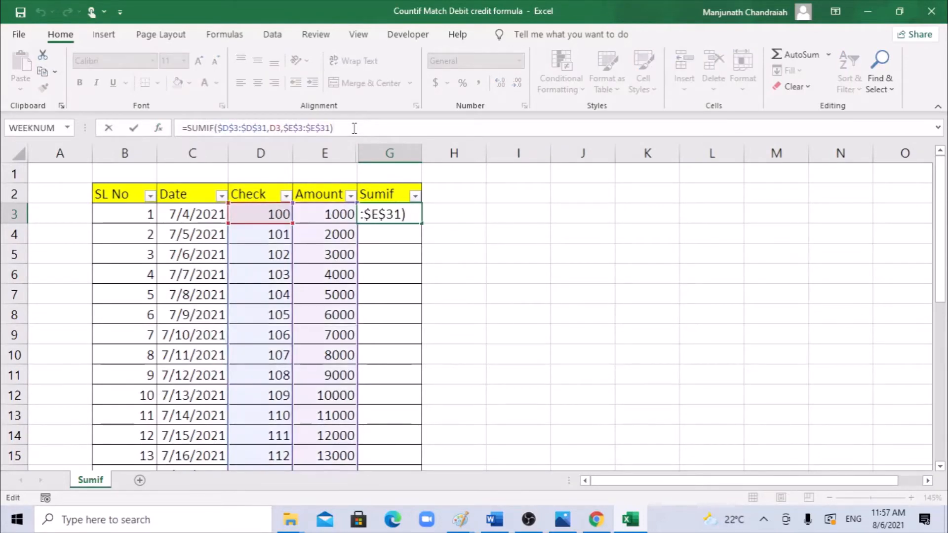
type("=0")
key("ctrl+Return")
key("Left")
key("ctrl+Down")
key("Right")
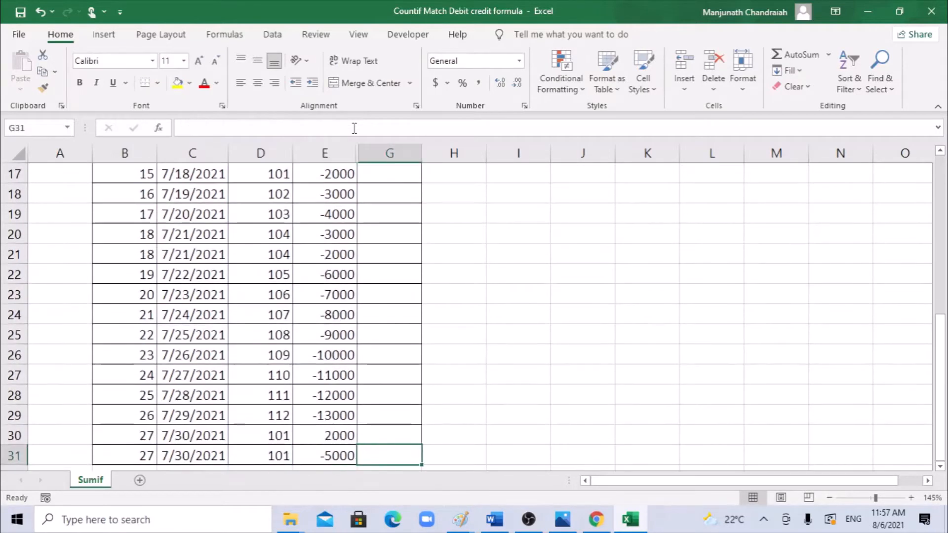
key("ctrl+shift+Up")
key("ctrl+d")
Filter the Sumif column to show only rows with the value 0.
key("Up")
key("alt+Down")
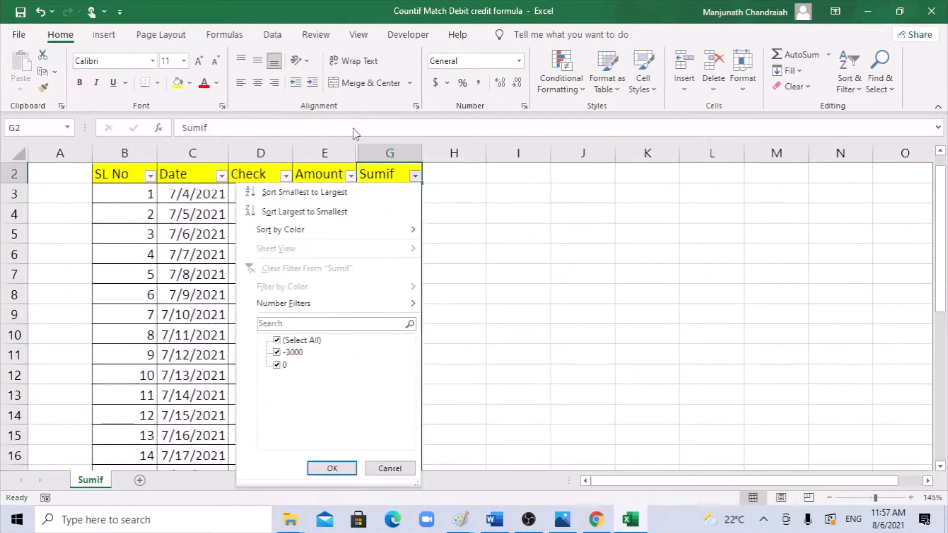
key("Down")
key("Down")
key("Down")
key("Down")
key("Down")
key("Down")
key("Down")
key("Down")
key("Down")
key("space")
key("Down")
key("Down")
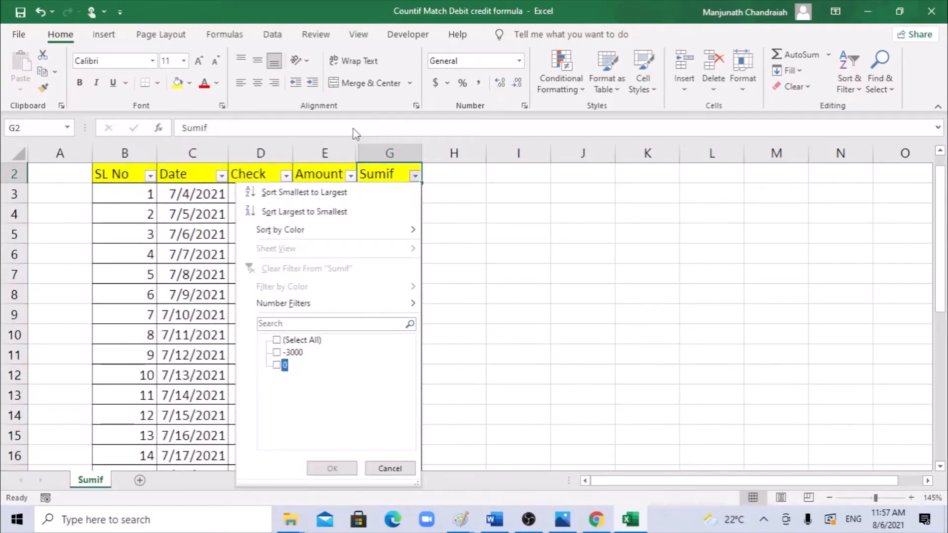
key("space")
key("Return")
Select the filtered Amount values to check that they net out, and look through the matched rows.
key("Left")
key("ctrl+shift+Down")
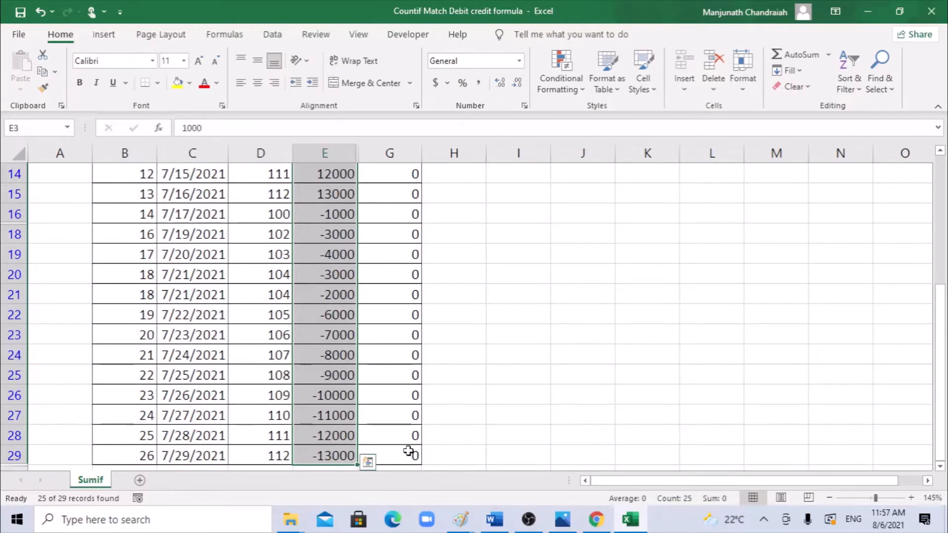
left_click(356, 375)
key("Left")
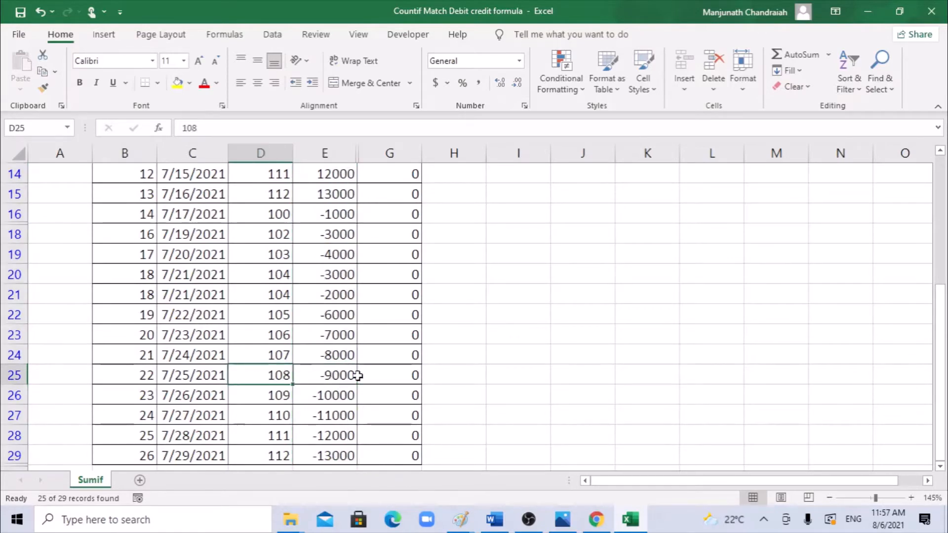
key("Up")
key("Right")
key("ctrl+Up")
key("ctrl+Up")
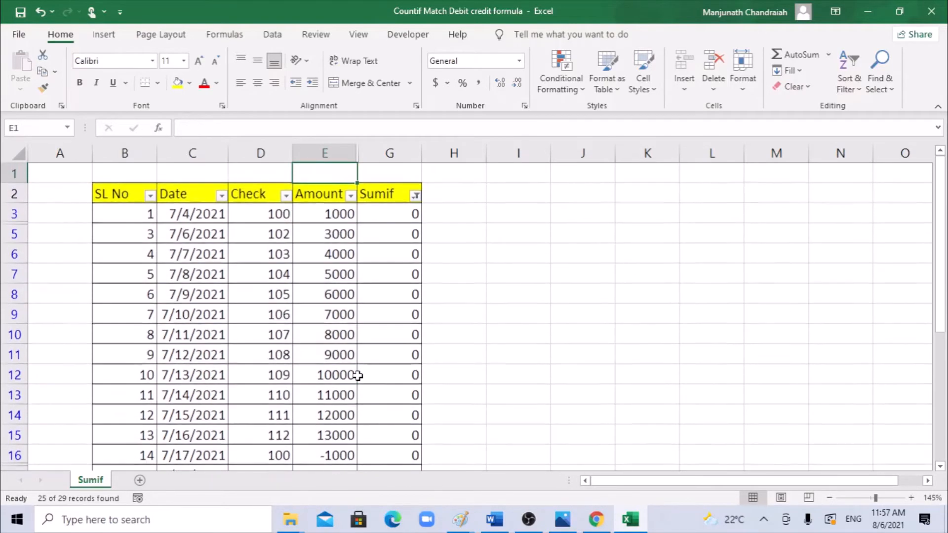
Filter the Sumif column to show only rows with the value -3000.
key("Right")
key("alt+Down")
key("Escape")
key("Down")
key("alt+Down")
key("Down")
key("Down")
key("Down")
key("Down")
key("Down")
key("Down")
key("Down")
key("Down")
key("Down")
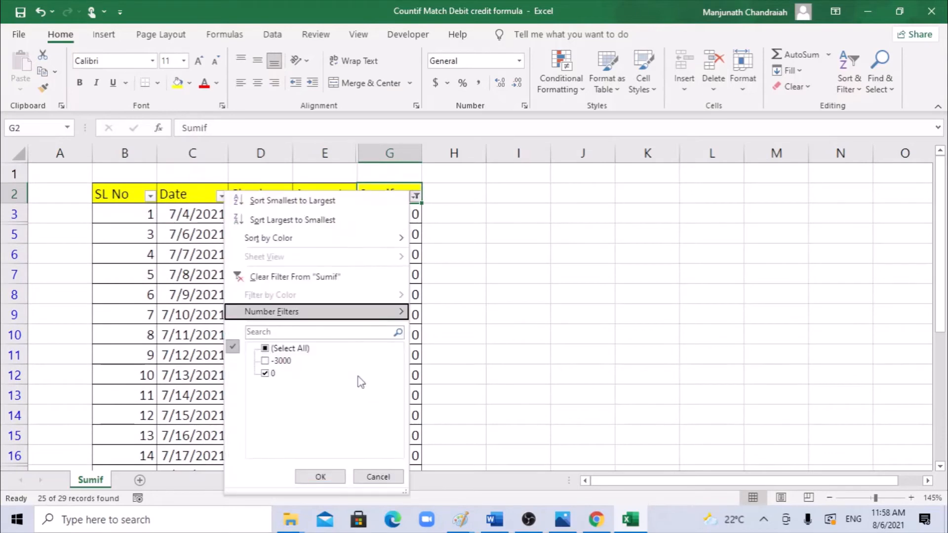
key("space")
key("Down")
key("space")
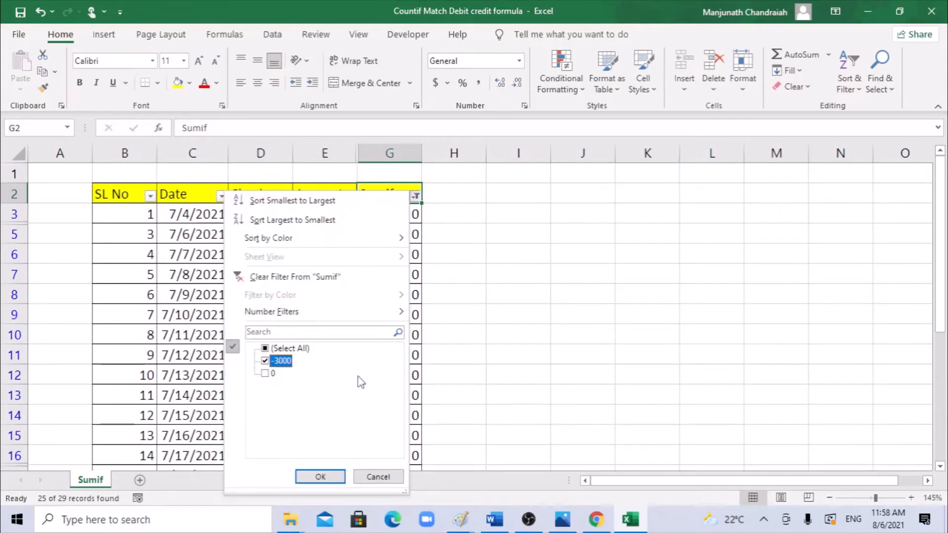
key("Return")
Select the filtered Amount, Check and Sumif values to check how the unmatched check 101 entries add up.
key("Left")
key("Left")
key("ctrl+shift+Down")
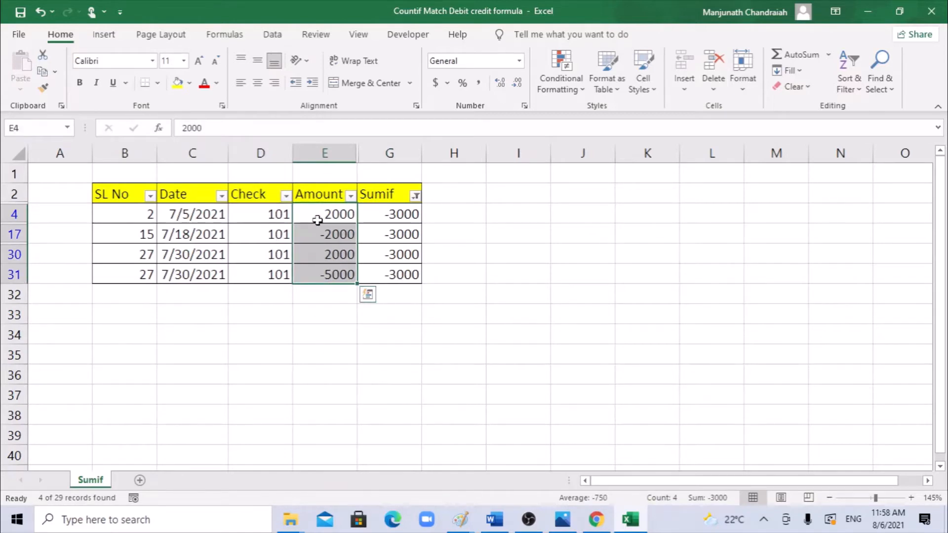
left_click_drag(338, 207, 348, 275)
left_click(531, 237)
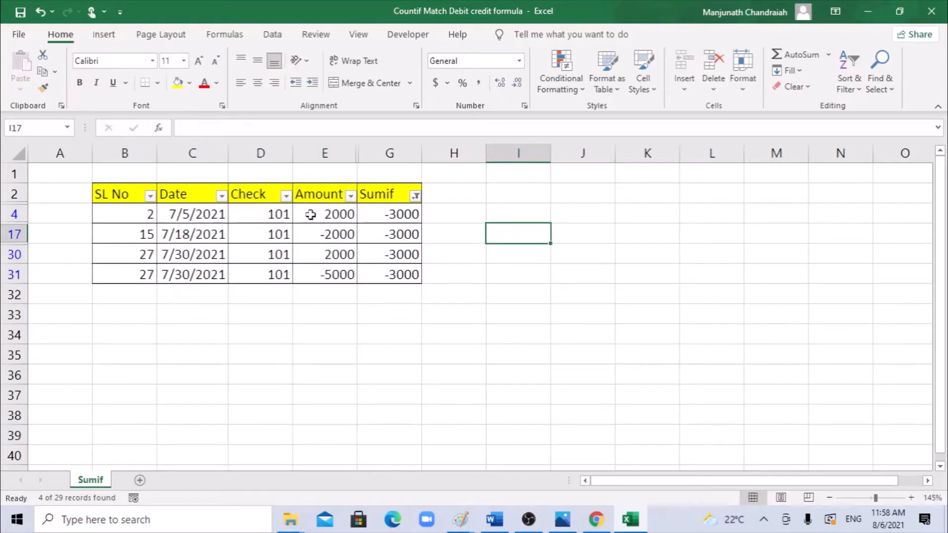
left_click_drag(279, 214, 251, 232)
left_click_drag(333, 213, 278, 230)
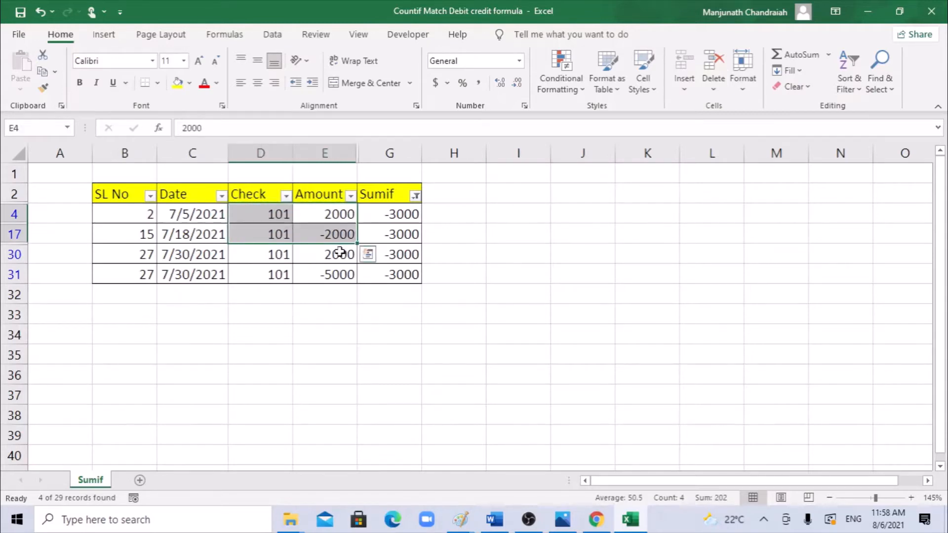
left_click_drag(339, 252, 340, 272)
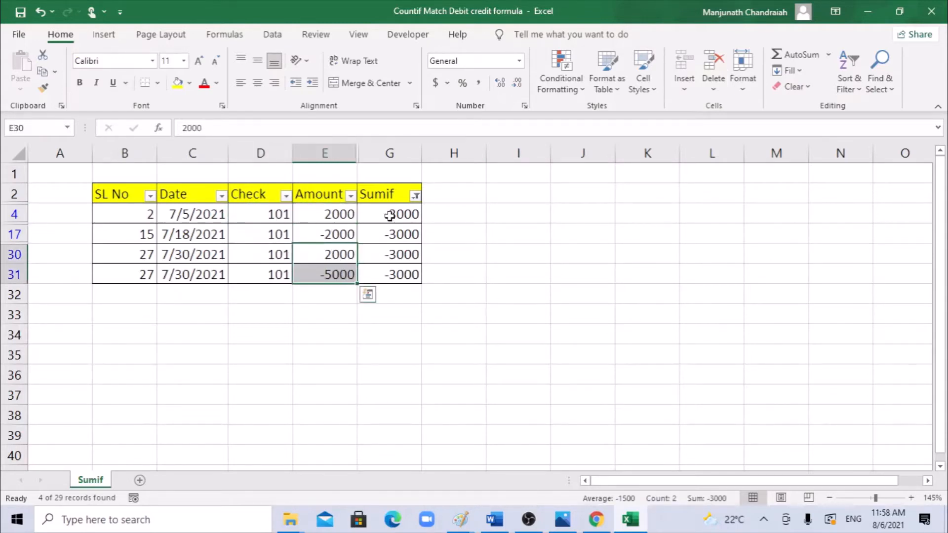
left_click_drag(389, 215, 388, 272)
left_click_drag(339, 215, 340, 274)
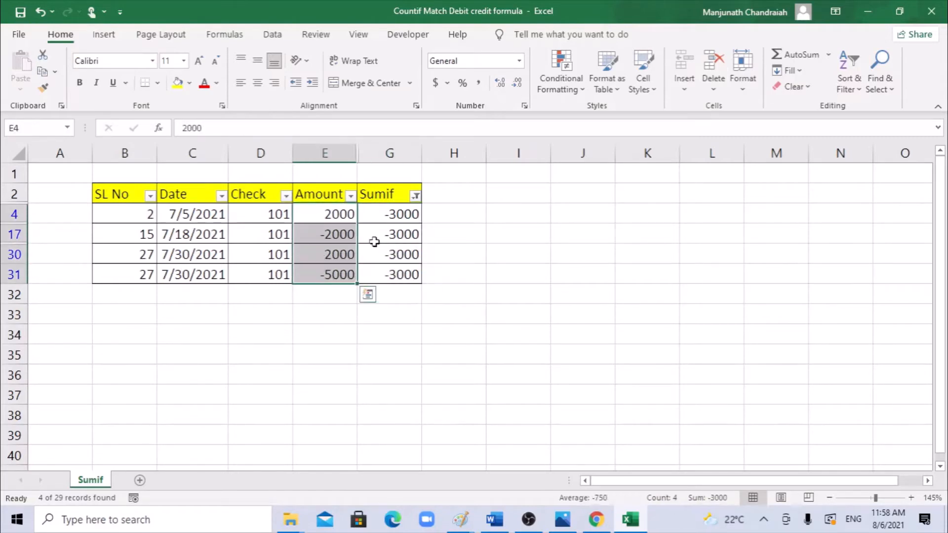
Clear the Sumif filter to show all rows, and look through the SUMIF results.
key("Up")
key("alt+d")
key("f")
key("s")
key("Right")
key("Down")
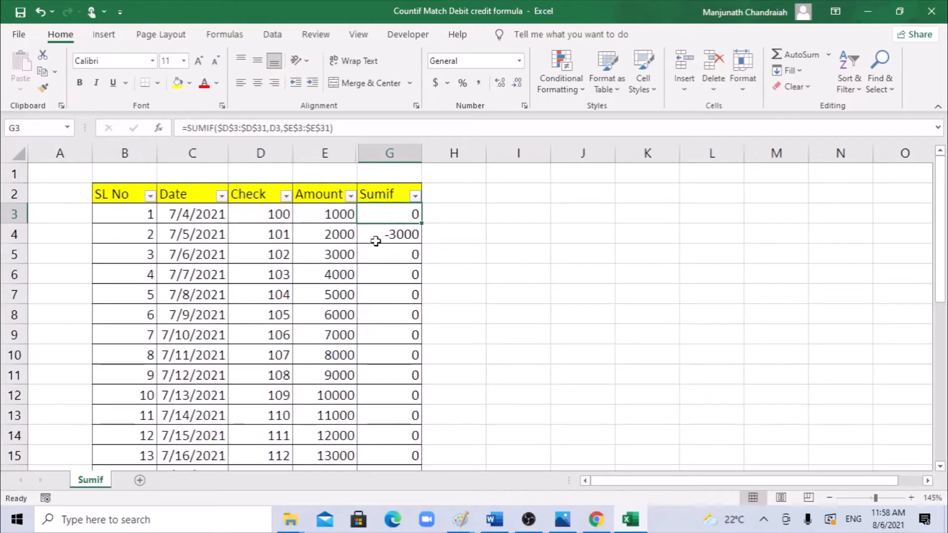
left_click(406, 237)
scroll(405, 318, "down", 10)
scroll(407, 326, "up", 10)
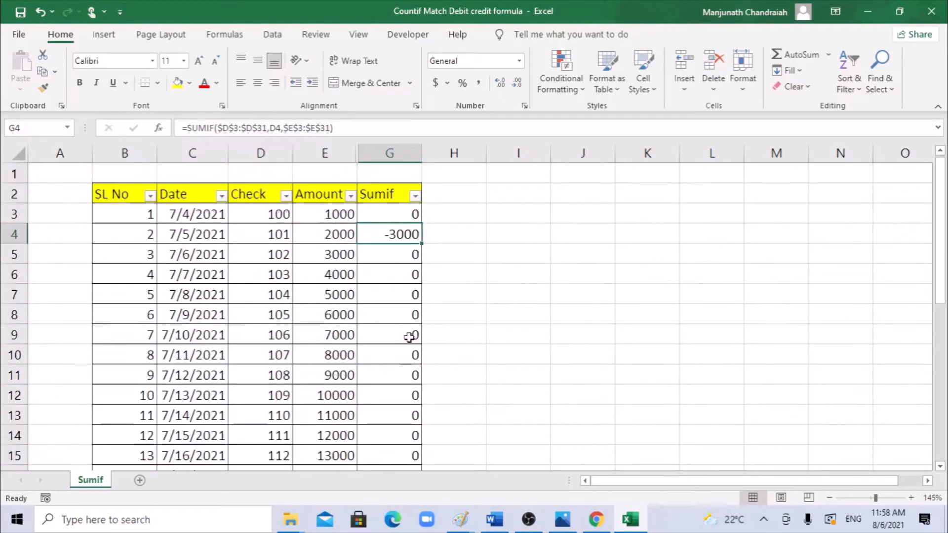
Append =0 to the SUMIF formula in G3 and fill it down the Sumif column to G31.
double_click(413, 212)
left_click(358, 131)
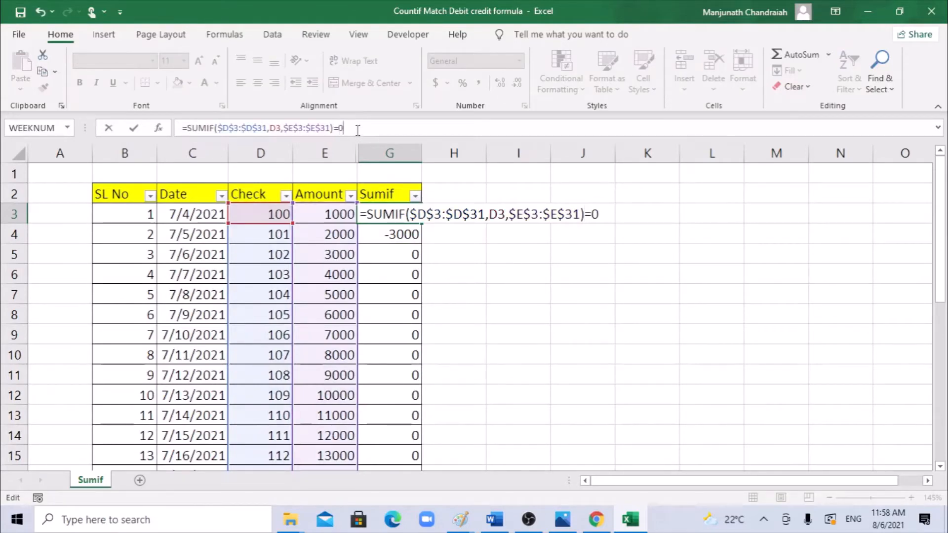
key("Return")
key("Up")
key("ctrl+shift+Down")
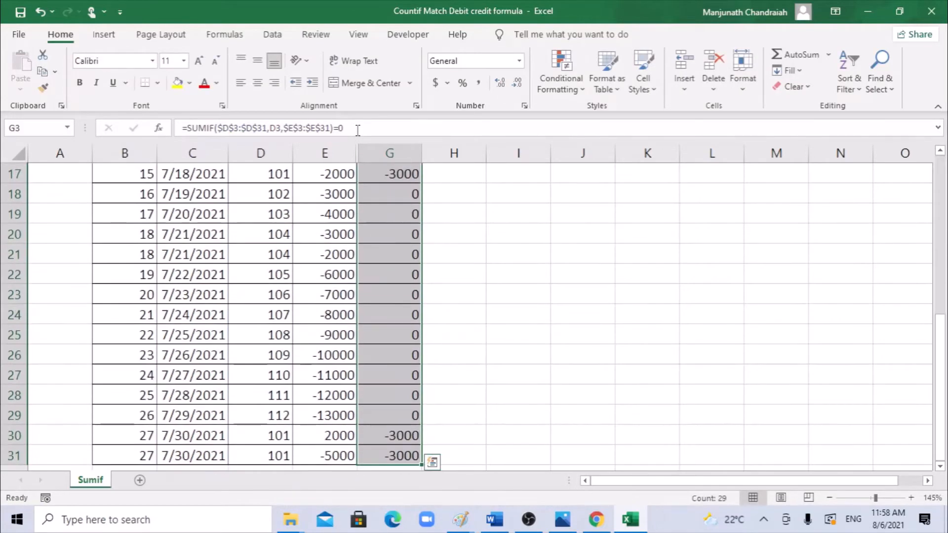
key("ctrl+d")
key("ctrl+Up")
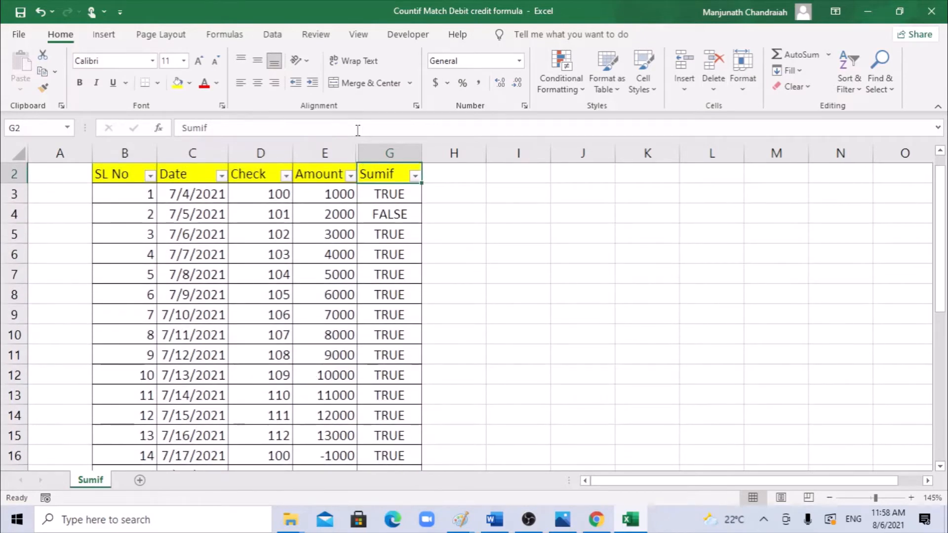
Filter the Sumif column to show only FALSE rows, and select their Amount values to check the sum.
key("alt+Down")
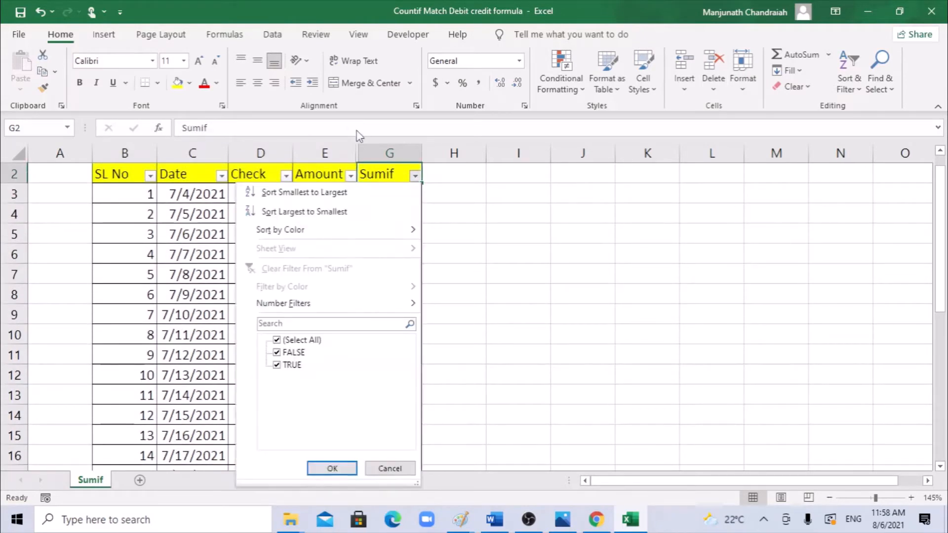
key("Tab")
key("space")
key("Down")
key("space")
key("Return")
key("ctrl+shift+Down")
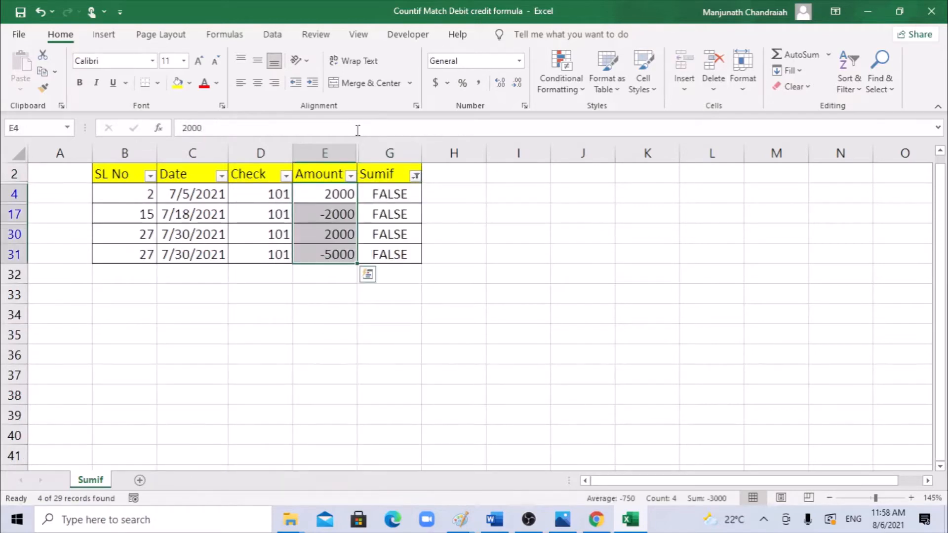
Change the Sumif column filter to show only TRUE rows.
key("Right")
key("Up")
key("alt+Down")
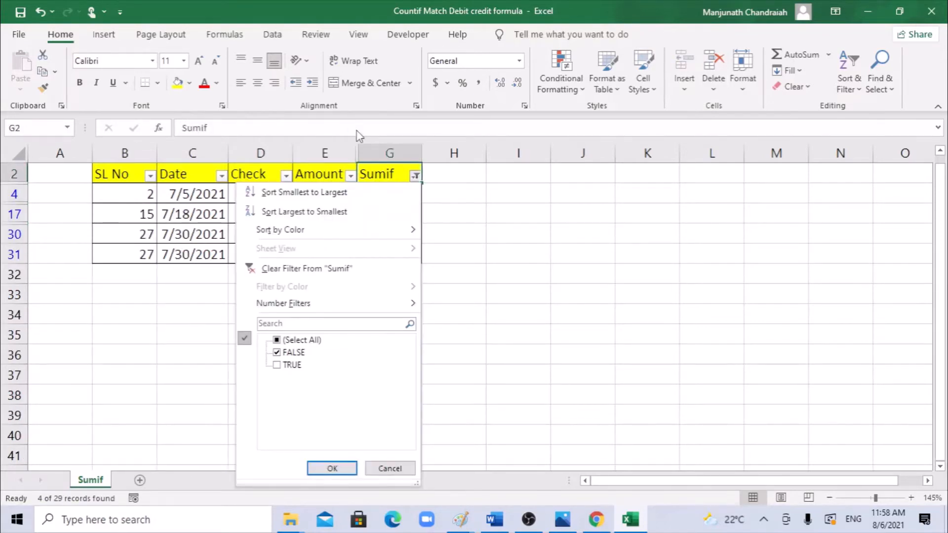
key("Up")
key("Tab")
key("space")
key("Down")
key("space")
key("Return")
key("Down")
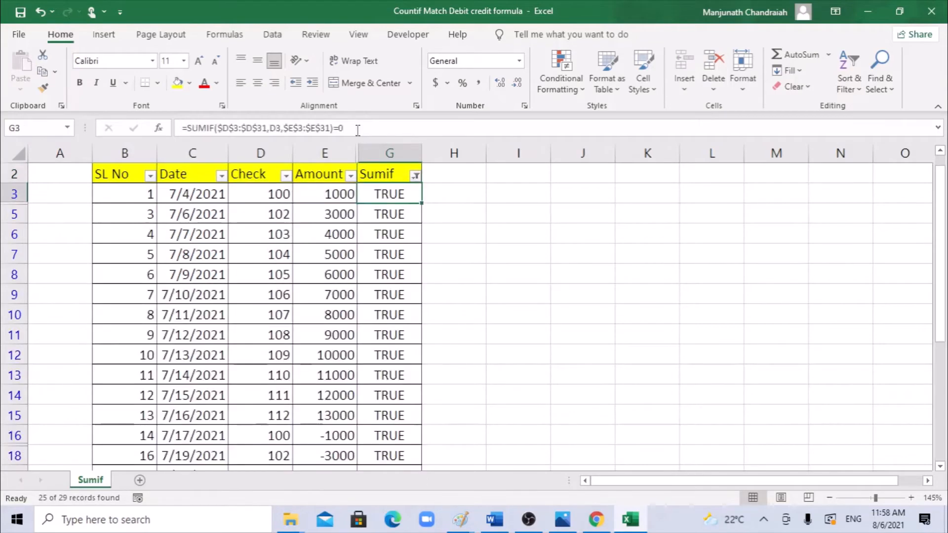
Select the Amount values of the TRUE rows to check their sum, and clear the filter.
key("Left")
key("Left")
key("ctrl+shift+Down")
key("Up")
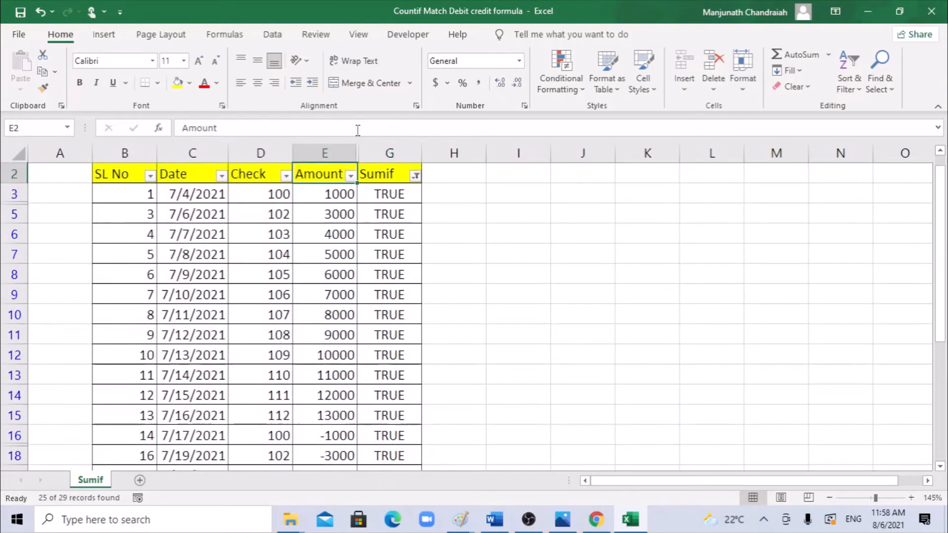
key("alt+d")
key("f")
key("s")
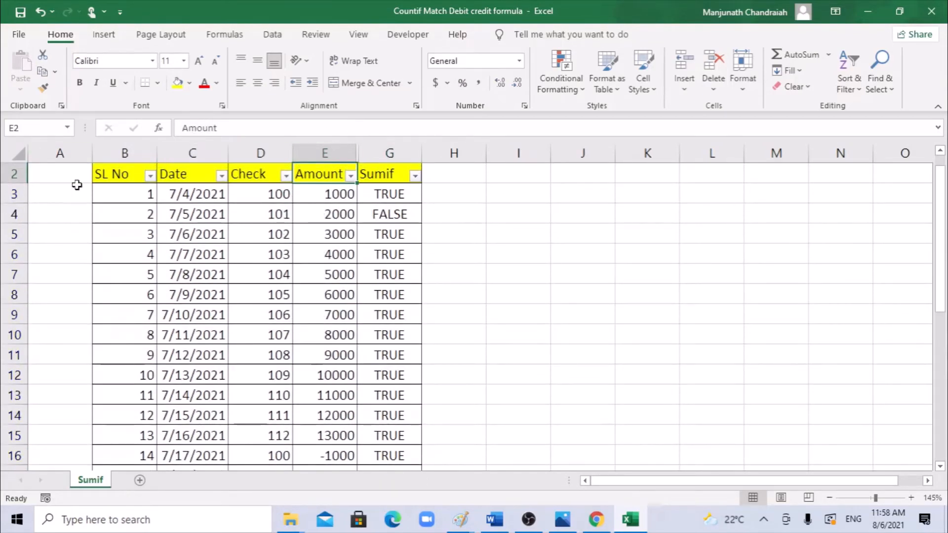
Insert a PivotTable on a new worksheet from the SL No to Amount data in B2:E31.
left_click(114, 173)
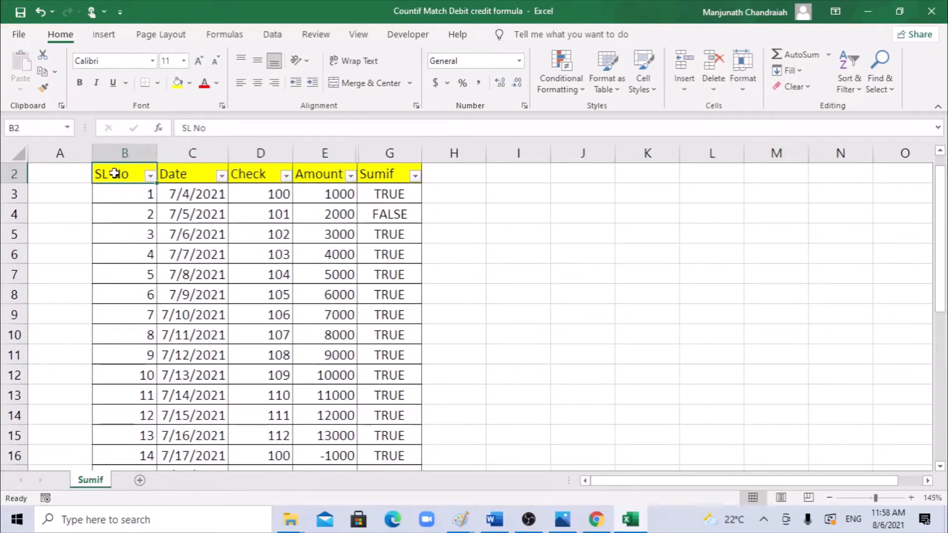
key("shift+Right")
key("shift+Right")
key("shift+Right")
key("ctrl+shift+Down")
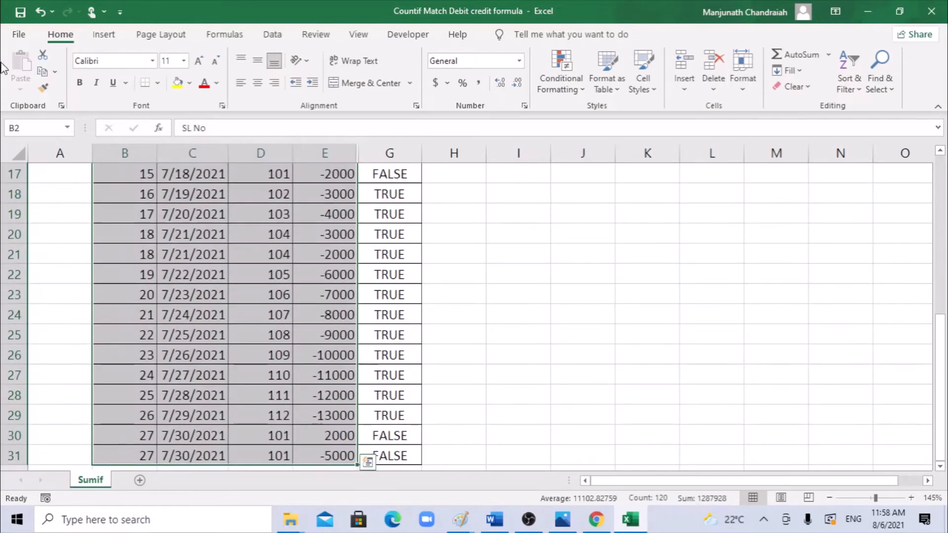
left_click(103, 35)
left_click(19, 78)
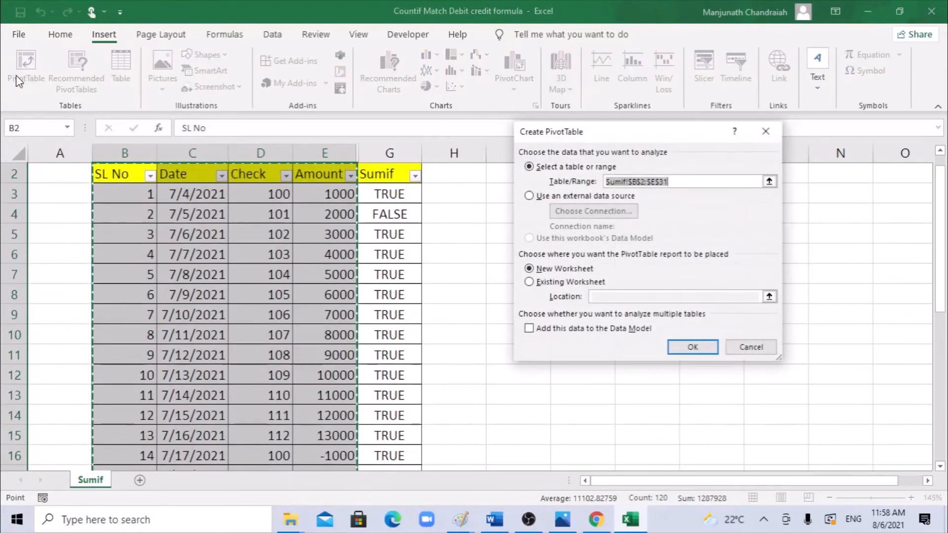
left_click(688, 347)
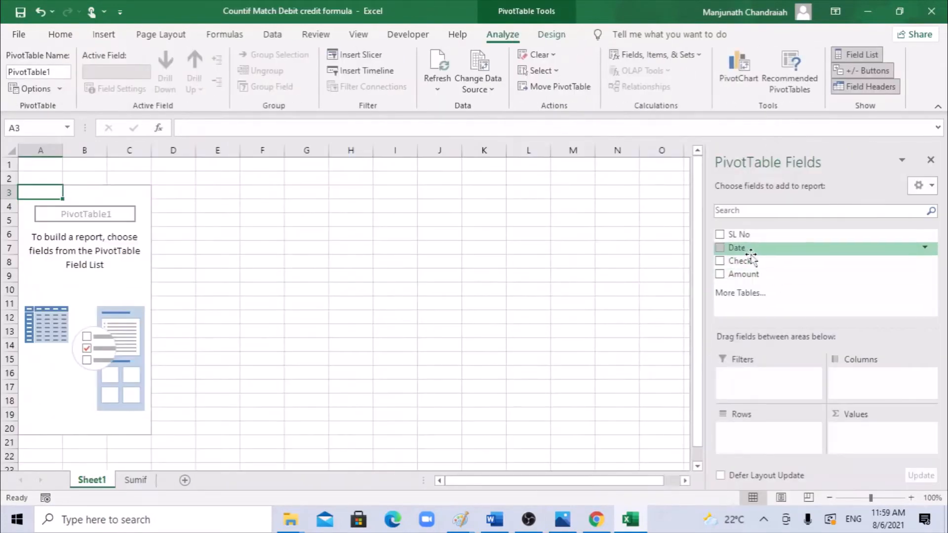
Add Check to the PivotTable rows and the sum of Amount to its values.
left_click_drag(740, 261, 768, 447)
left_click_drag(740, 274, 873, 439)
left_click(248, 295)
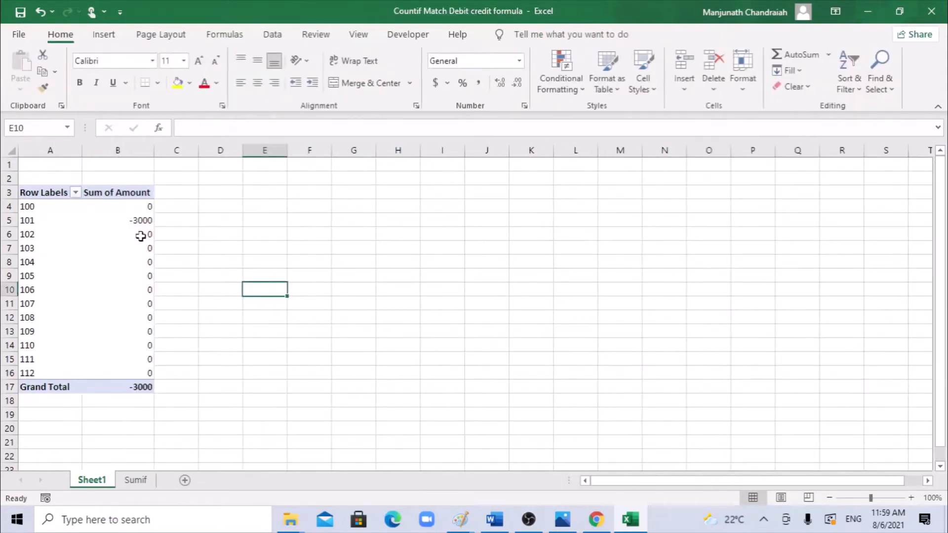
Examine the pivot totals per check number and compare them with the entries on the Sumif sheet.
left_click_drag(140, 236, 148, 373)
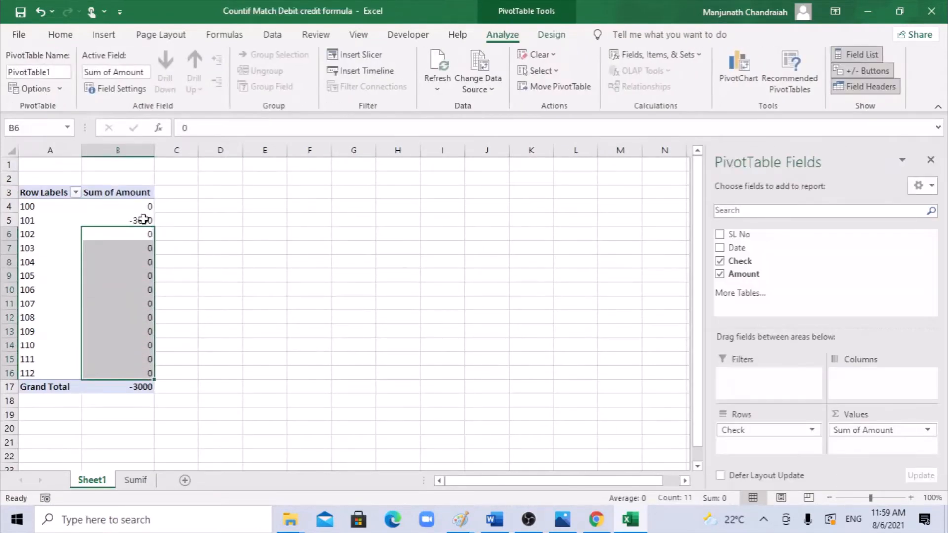
left_click(50, 213)
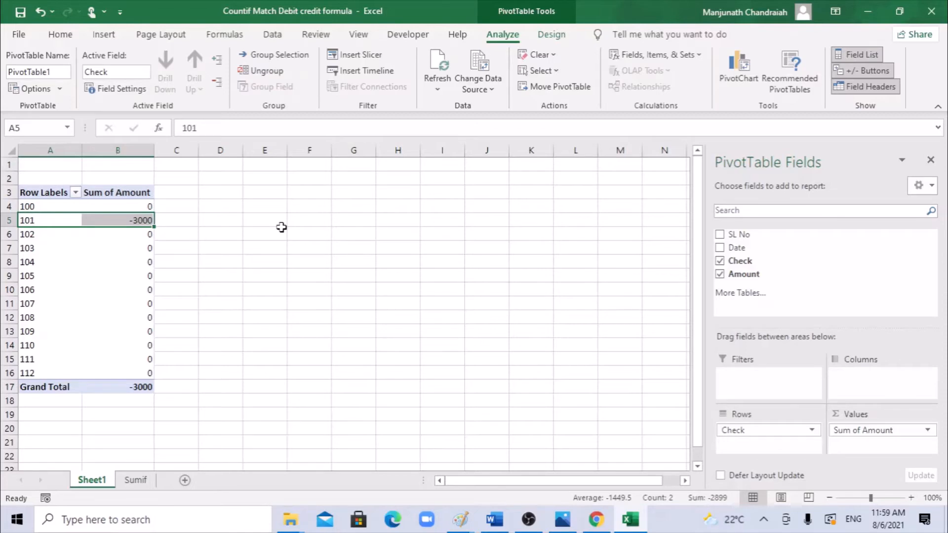
left_click(135, 480)
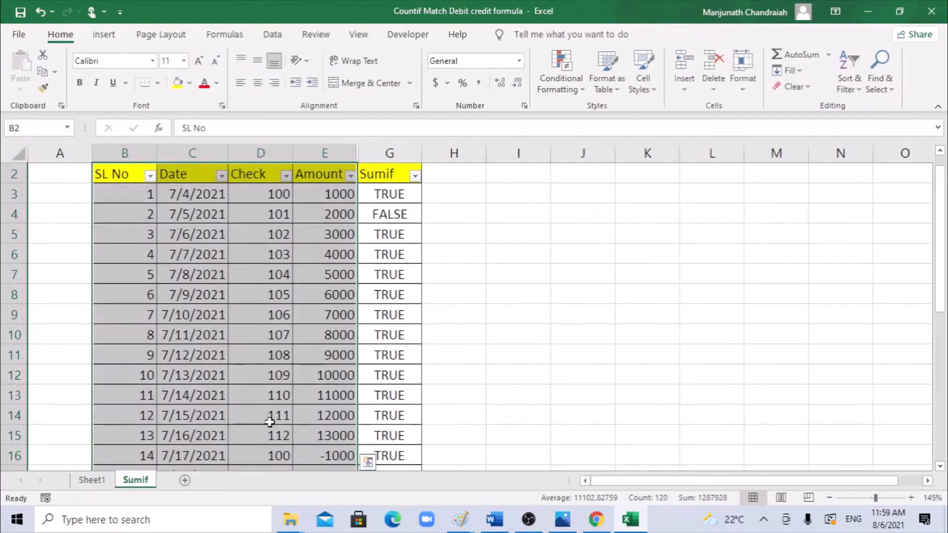
scroll(269, 422, "down", 5)
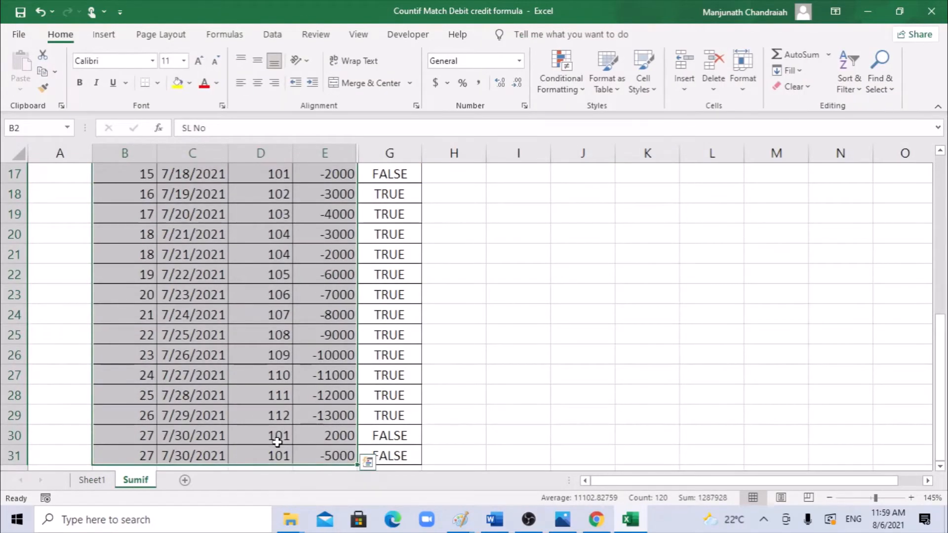
left_click(90, 480)
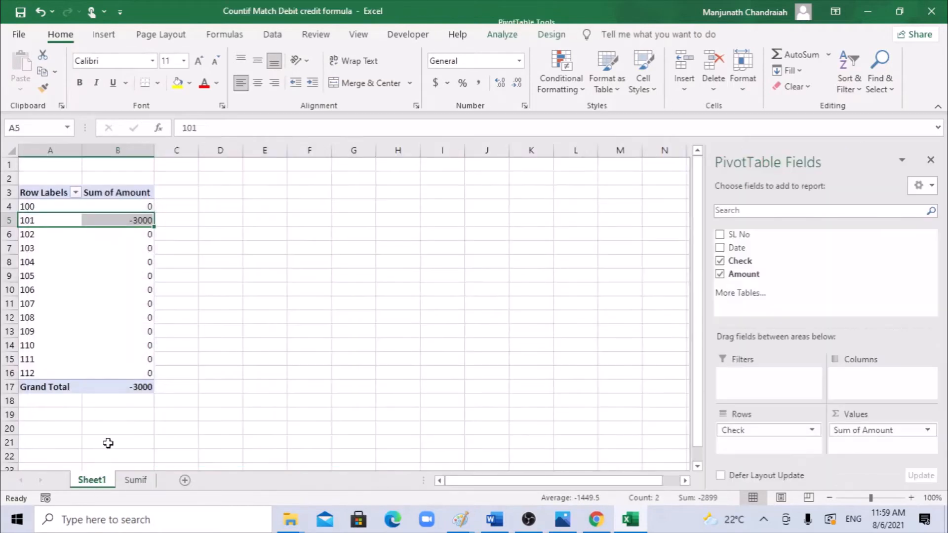
left_click_drag(44, 245, 46, 373)
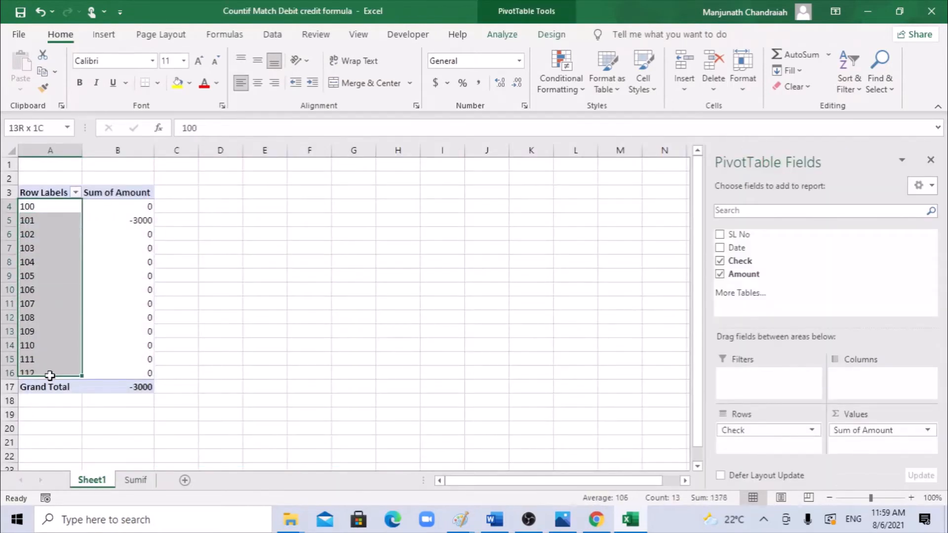
Start a VLOOKUP formula in H3 of the Sumif sheet and open its function arguments.
left_click(128, 479)
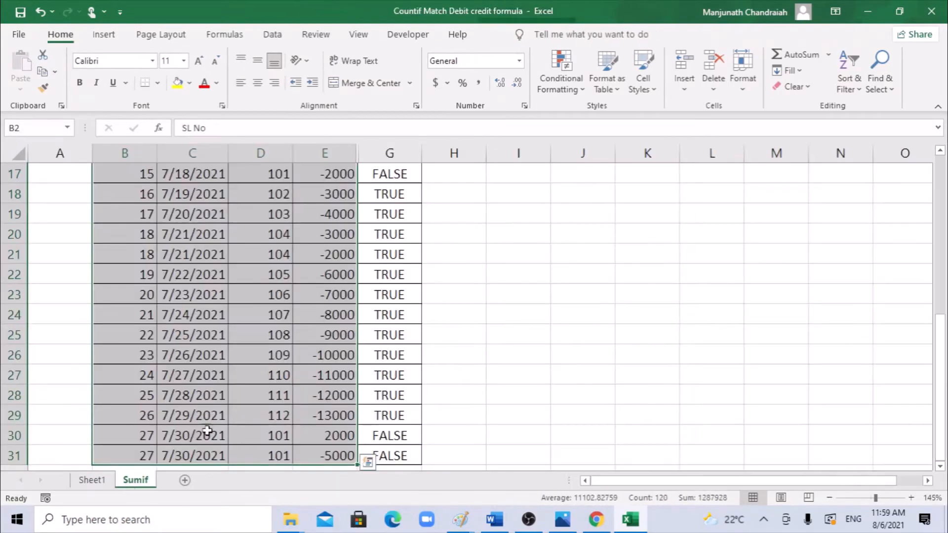
left_click(469, 195)
scroll(472, 196, "up", 5)
scroll(471, 196, "up", 1)
left_click(471, 196)
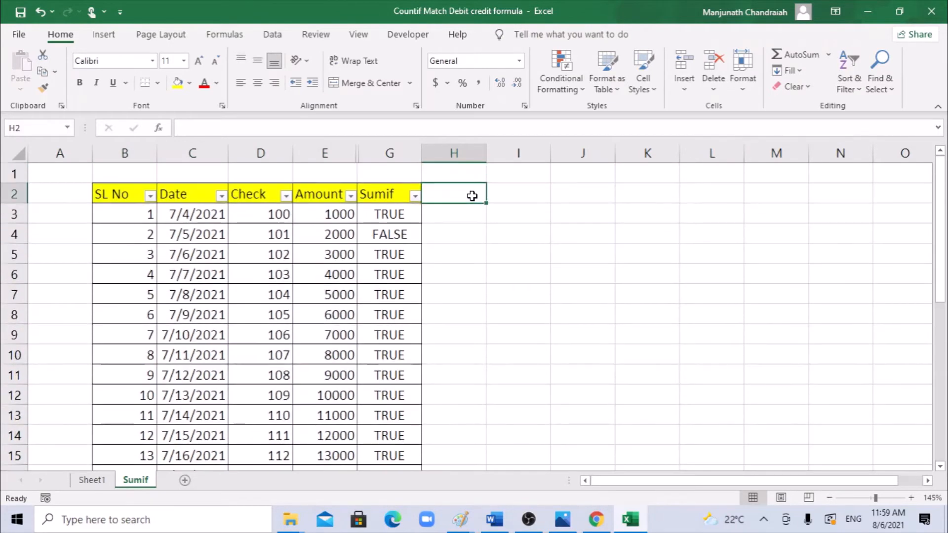
key("Down")
type("=vlookup")
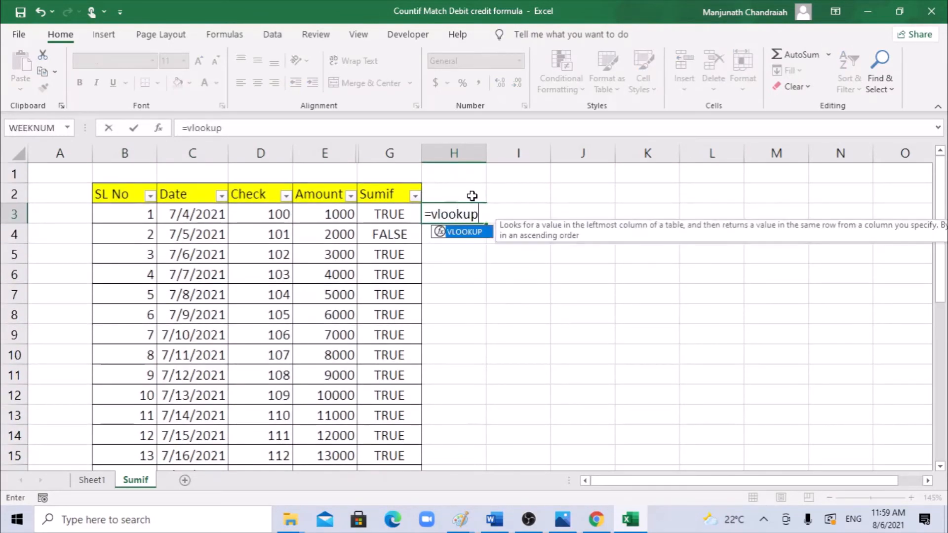
key("Tab")
left_click(159, 130)
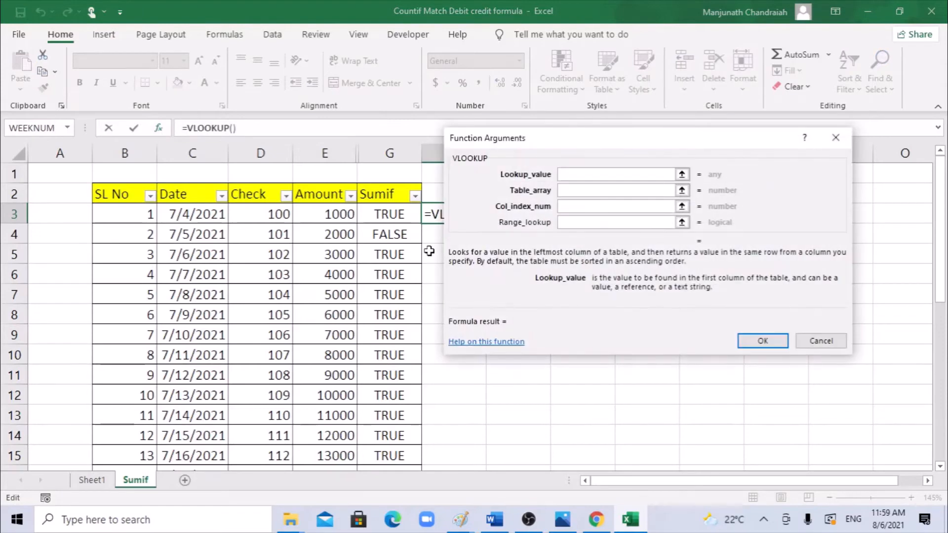
Complete the VLOOKUP in H3 with lookup value D3, table array Sheet1!$A$4:$B$16, column index 2 and range lookup 0.
left_click(265, 218)
key("Tab")
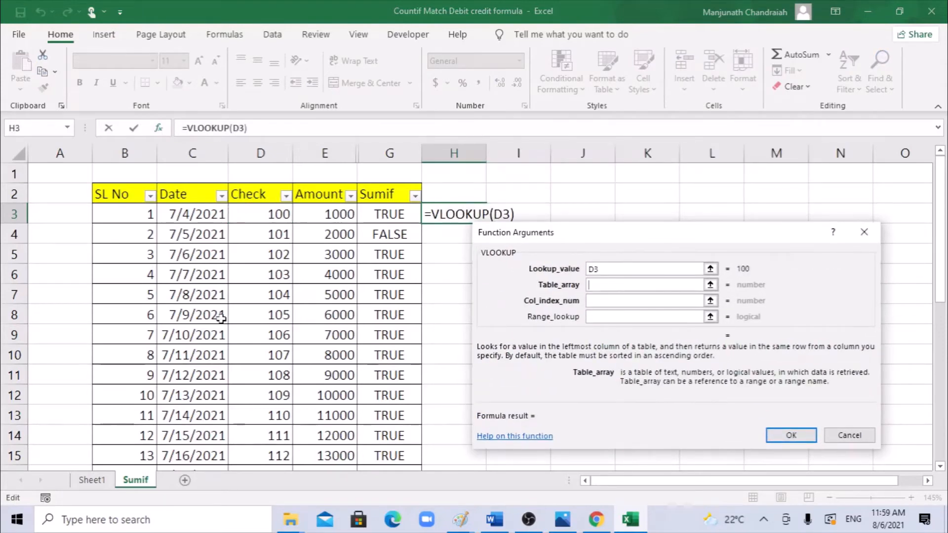
left_click(92, 480)
left_click_drag(61, 211, 140, 374)
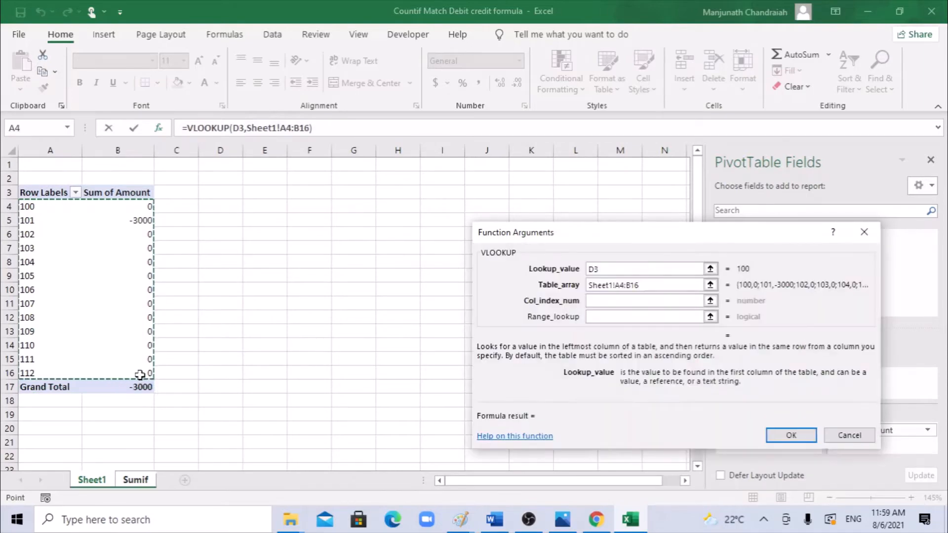
key("F4")
key("Tab")
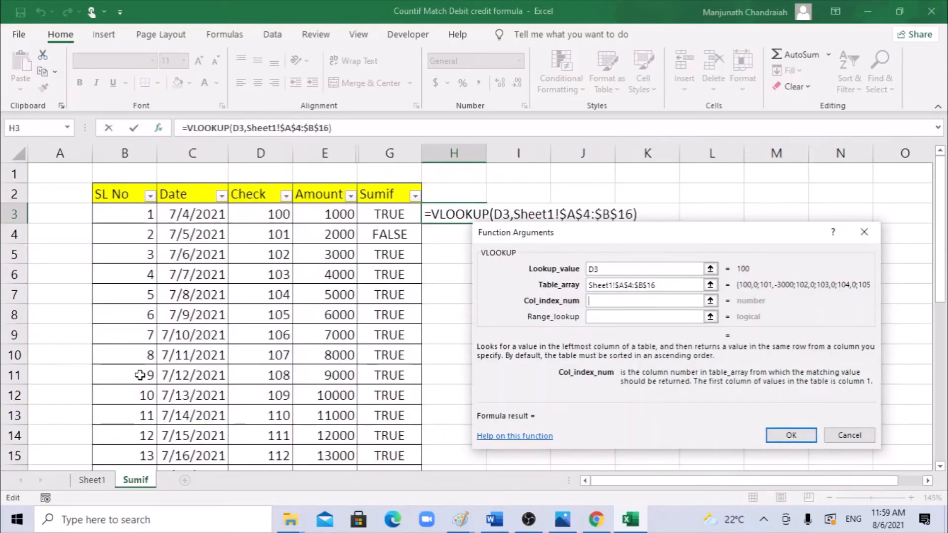
type("2")
key("Tab")
type("0")
key("Return")
Fill the VLOOKUP formula from H3 down to H31.
key("Left")
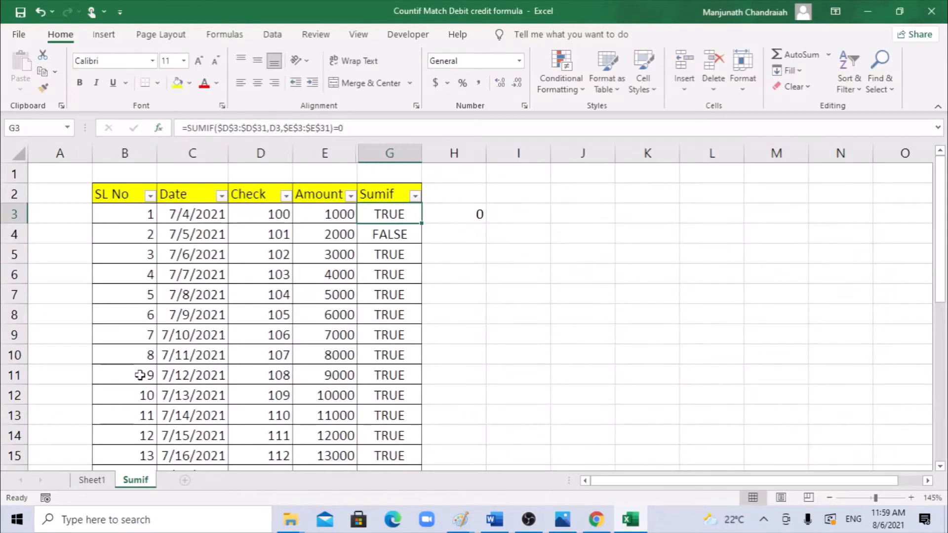
key("Down")
key("ctrl+Down")
key("Right")
key("ctrl+shift+Up")
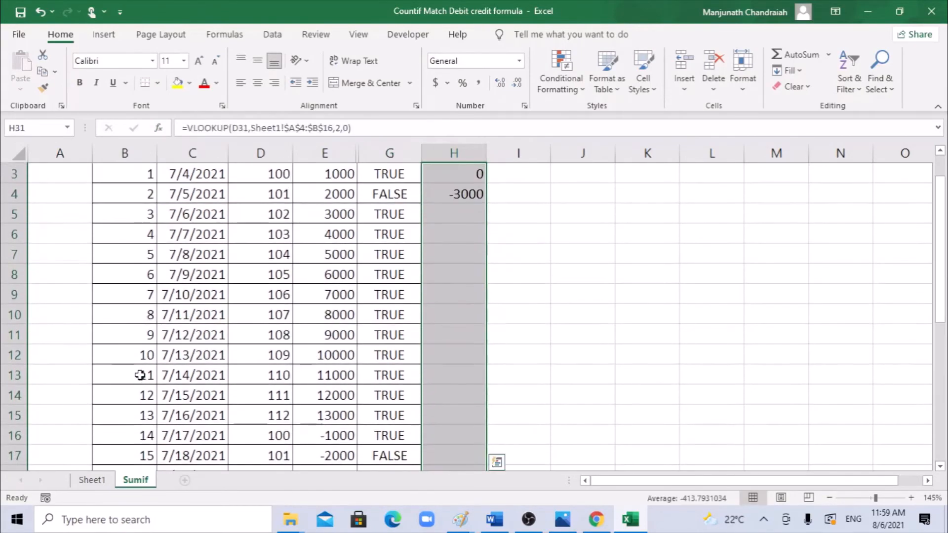
key("ctrl+d")
Enter the header knock in H2 above the VLOOKUP results.
key("Up")
type("dff")
key("Escape")
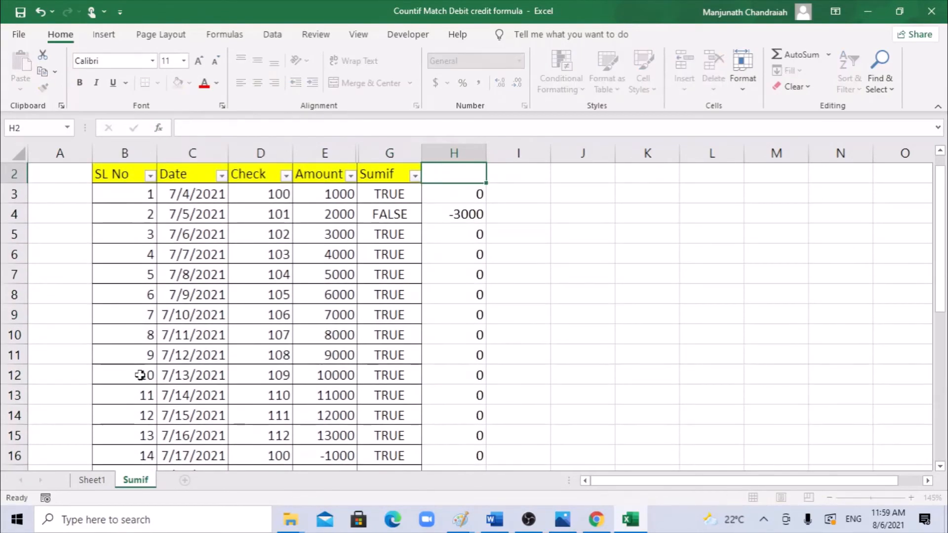
type("knock")
key("Return")
key("Up")
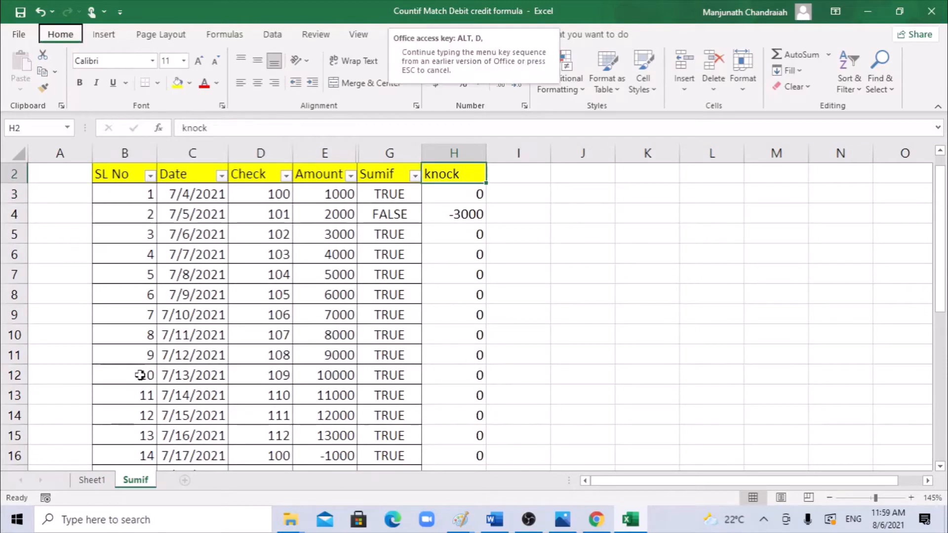
Reapply the filter to B2:H31 so that it includes the knock column.
key("ctrl+shift+Down")
key("ctrl+shift+Left")
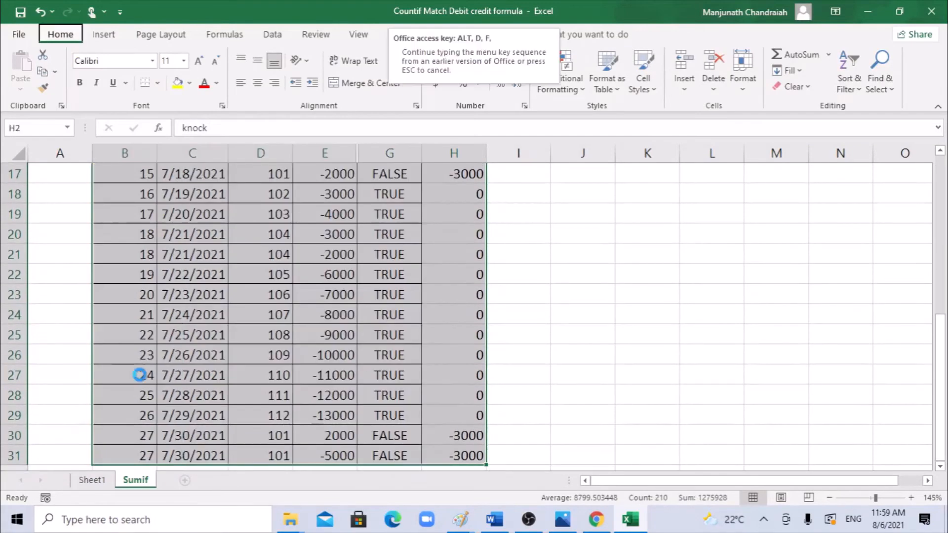
key("ctrl+shift+l")
Filter the knock column to show only the value 0.
key("alt+Down")
key("Down")
key("Down")
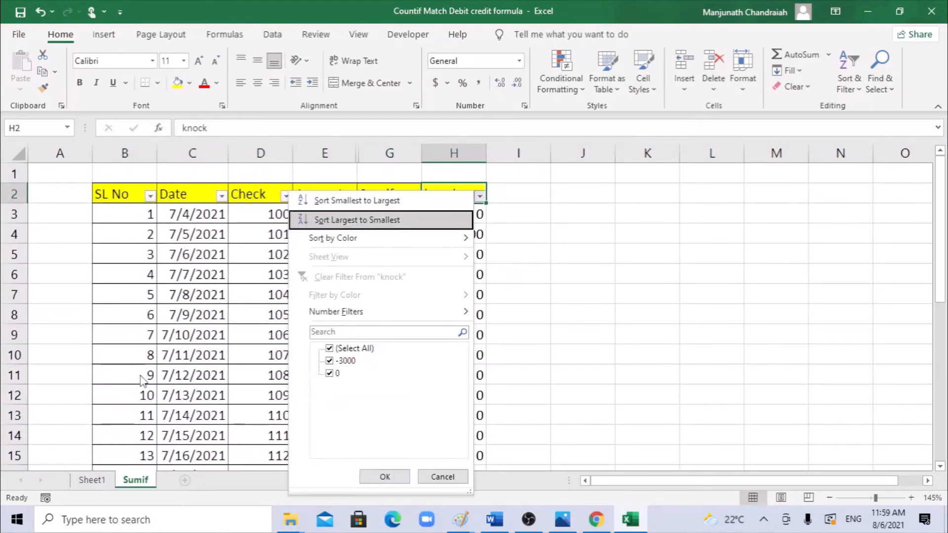
key("Tab")
key("Down")
key("space")
key("Return")
Examine the filtered amounts and rows, and compare the VLOOKUP results with the pivot totals on Sheet1.
key("Down")
key("Left")
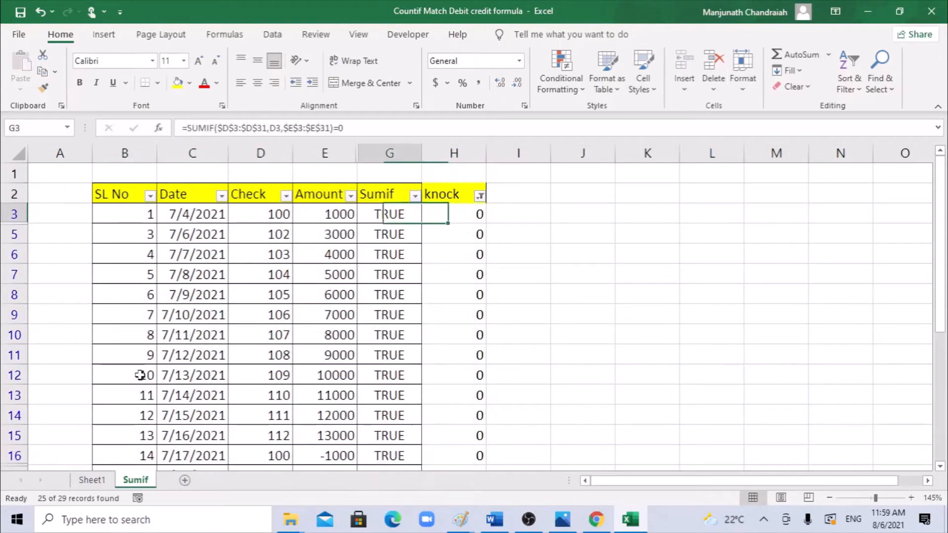
key("Left")
key("ctrl+shift+Down")
key("shift+space")
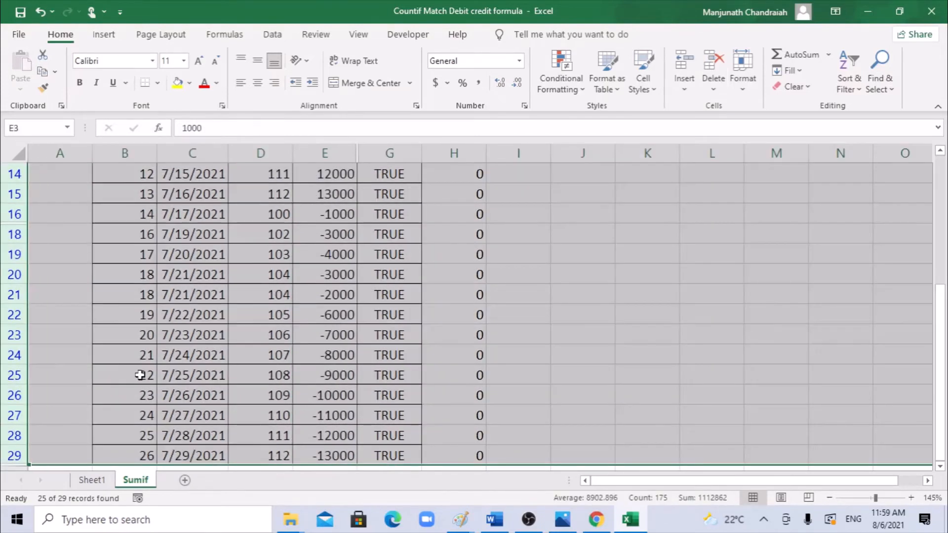
key("Up")
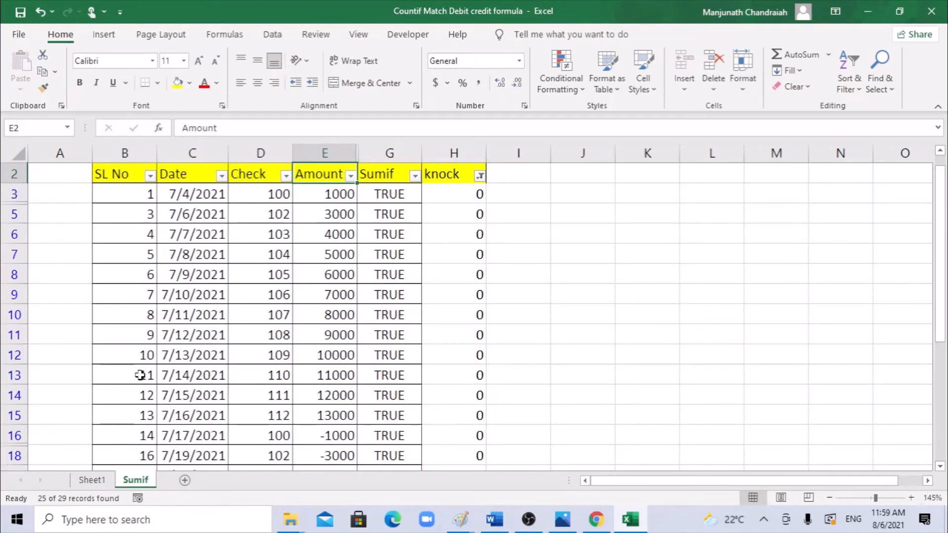
key("Right")
key("Right")
key("Down")
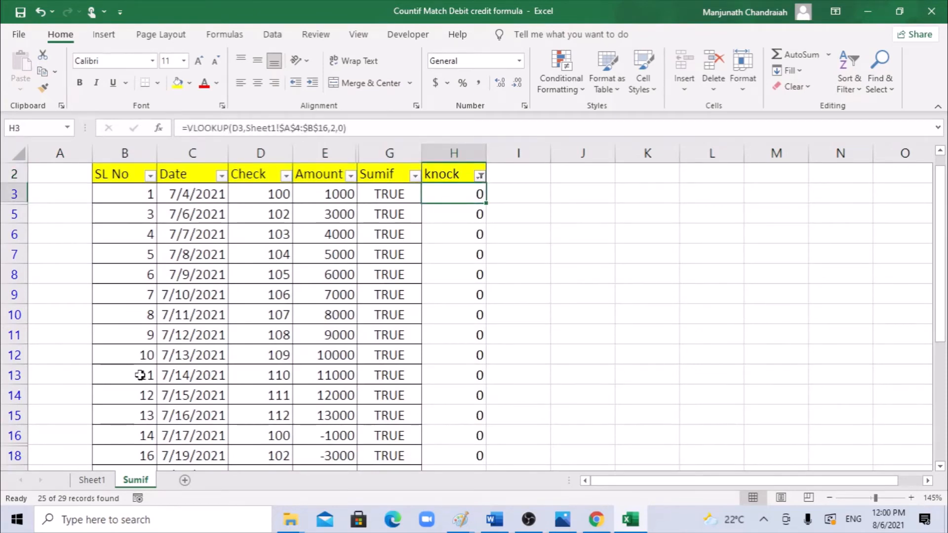
left_click(91, 480)
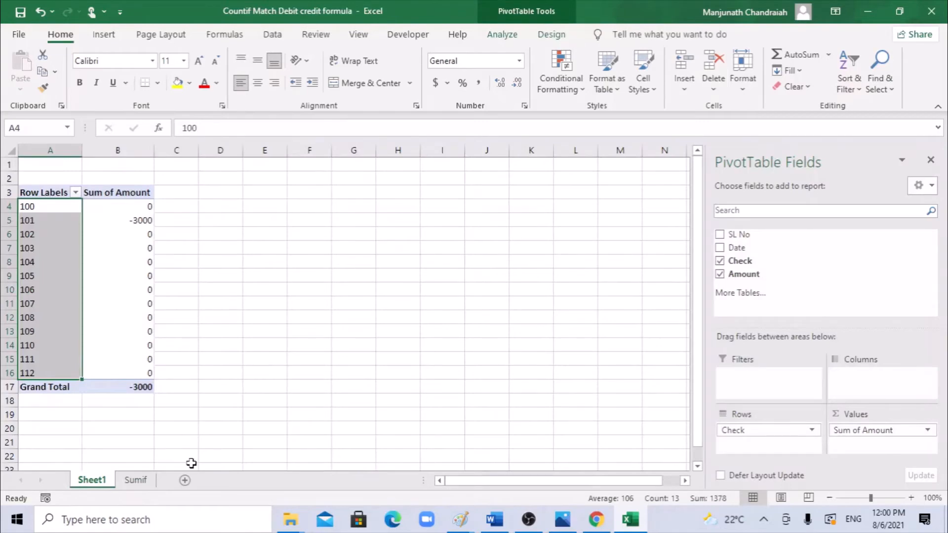
left_click(135, 480)
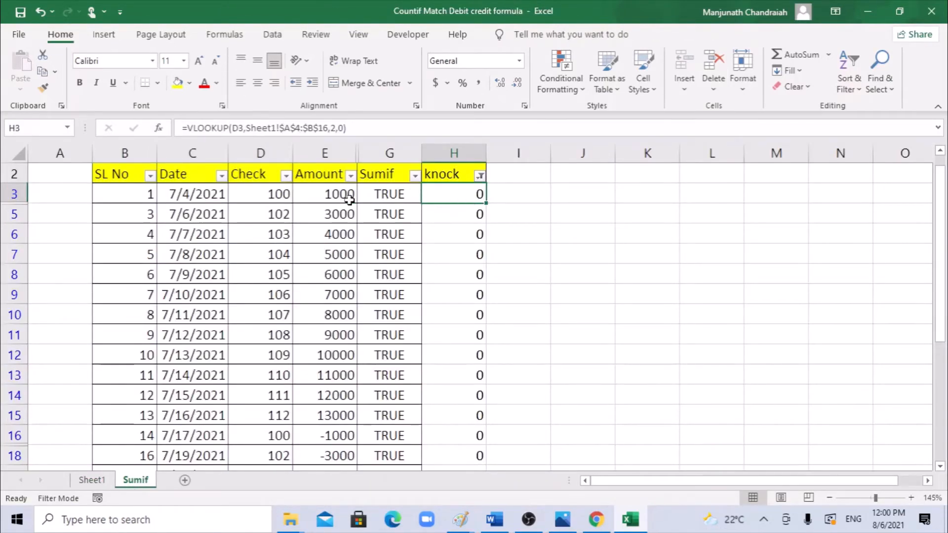
Remove the current filter and apply a new one to B2:G31, from SL No to Sumif.
key("ctrl+shift+l")
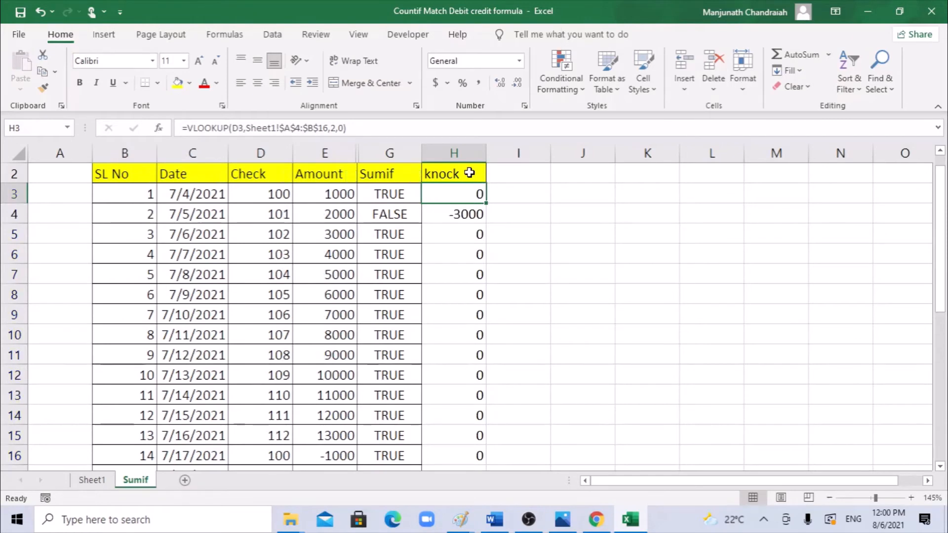
left_click_drag(99, 176, 371, 187)
key("ctrl+shift+Down")
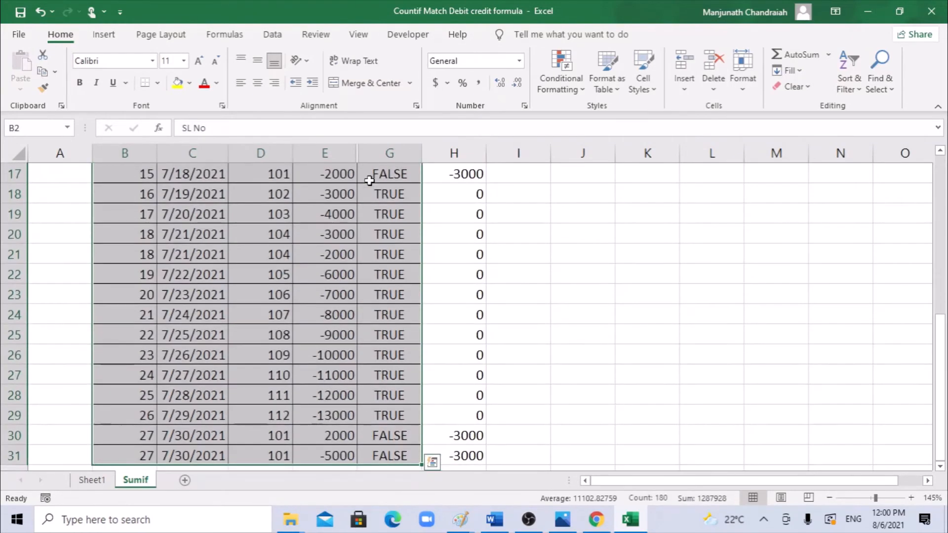
key("Right")
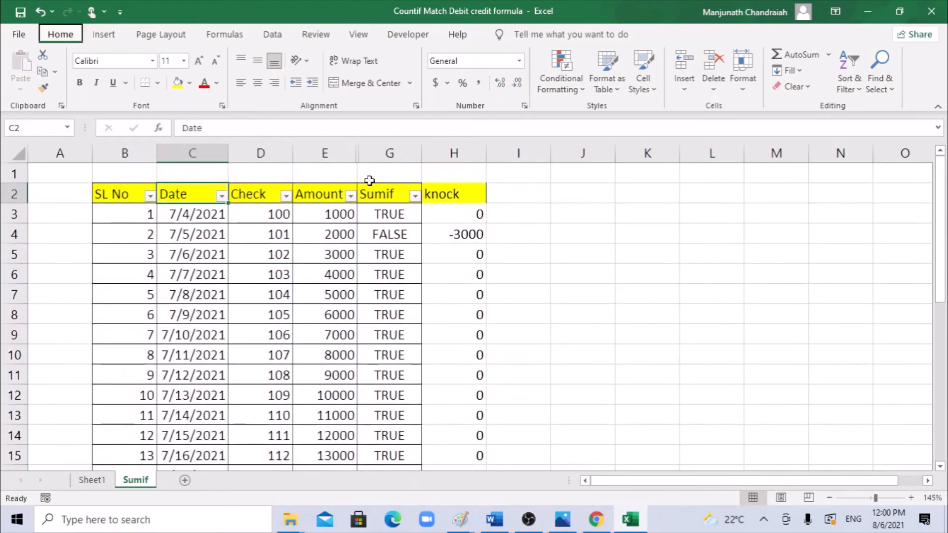
Filter the Sumif column to show only TRUE.
key("Right")
key("Right")
key("Right")
key("alt+Down")
key("Escape")
key("Down")
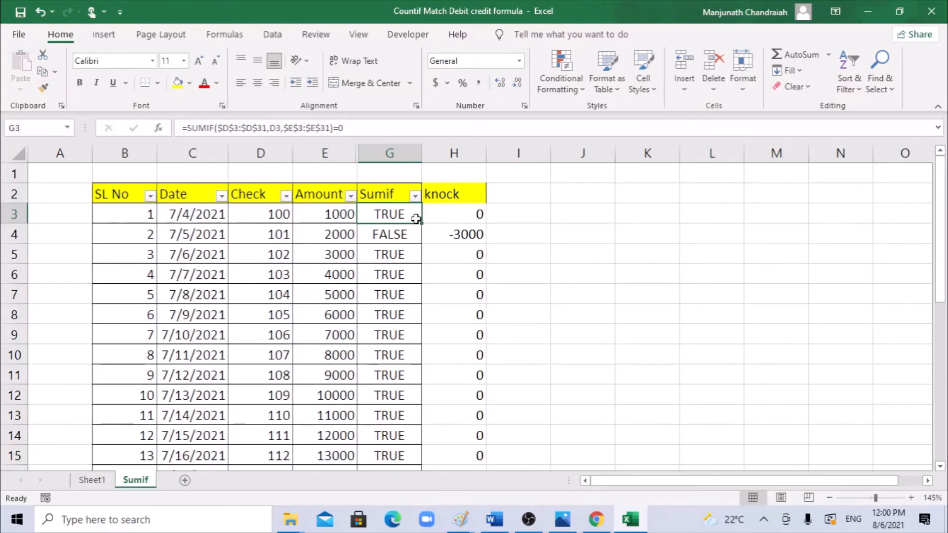
left_click(415, 196)
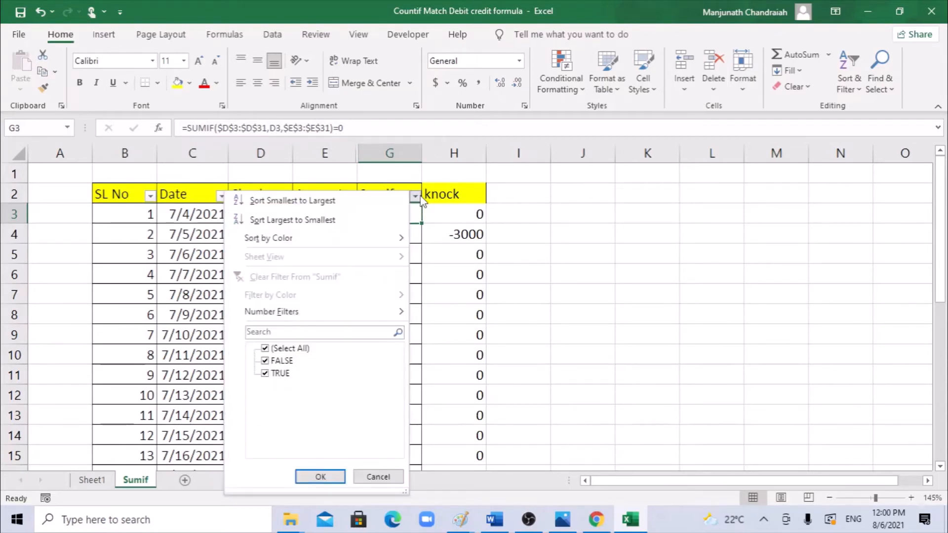
left_click(265, 361)
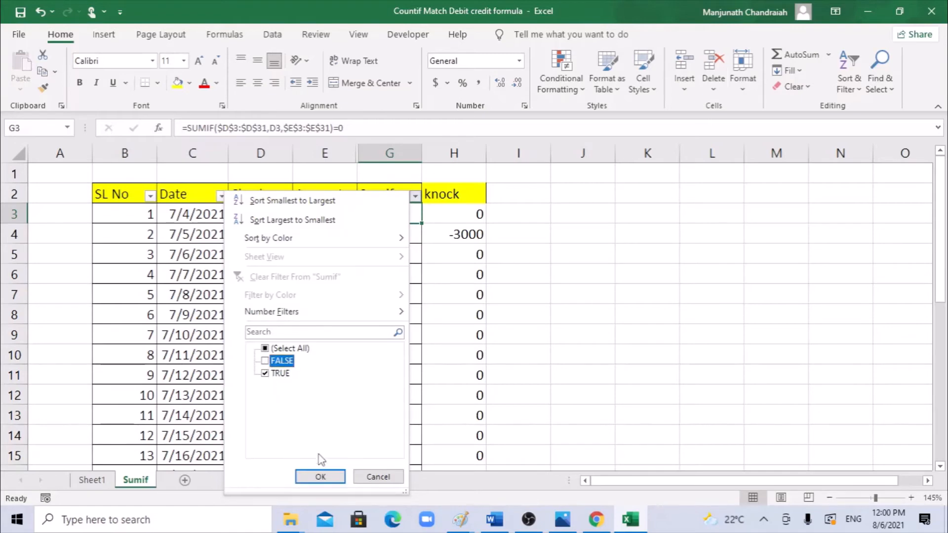
left_click(320, 477)
Check the sum of the visible Amount entries and select the matched rows.
left_click(322, 213)
key("ctrl+shift+Down")
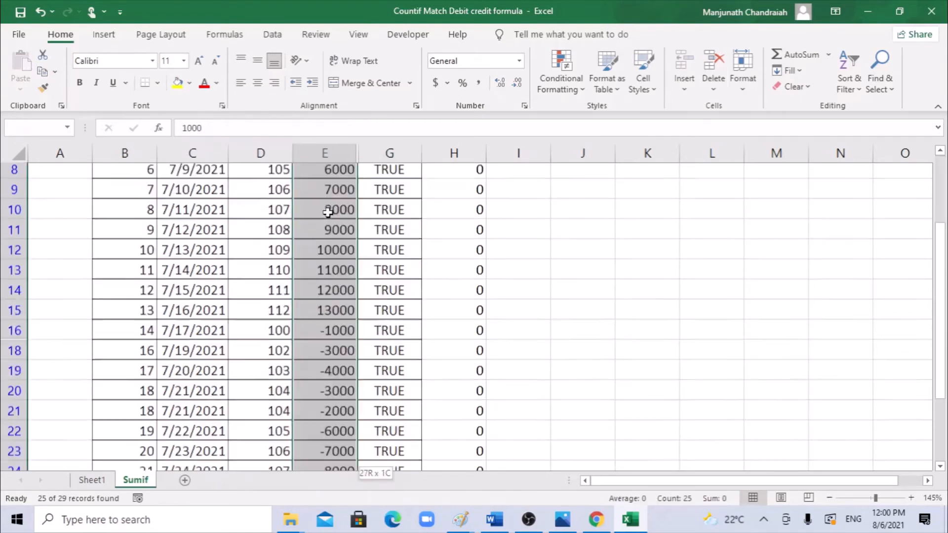
scroll(328, 212, "down", 2)
key("ctrl+a")
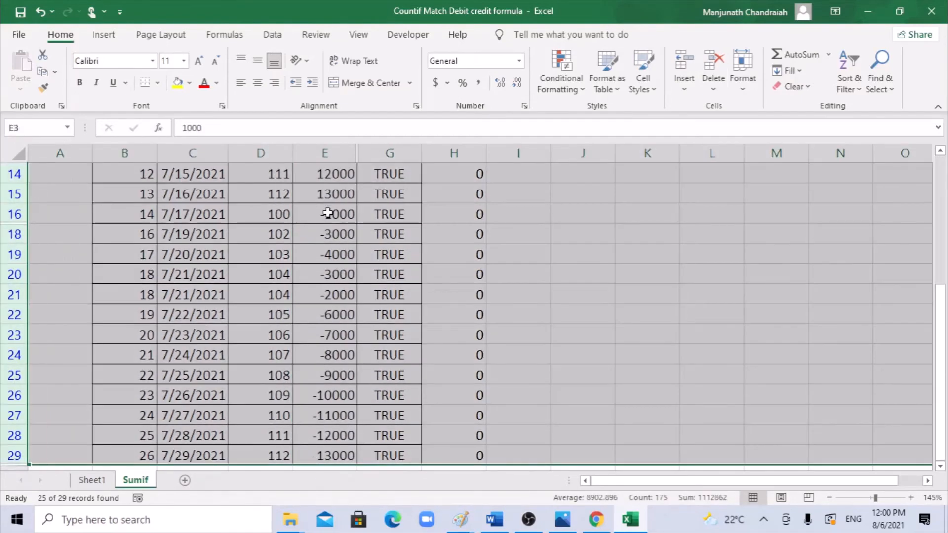
Change the Sumif column filter to show only FALSE.
key("Up")
key("Right")
key("Right")
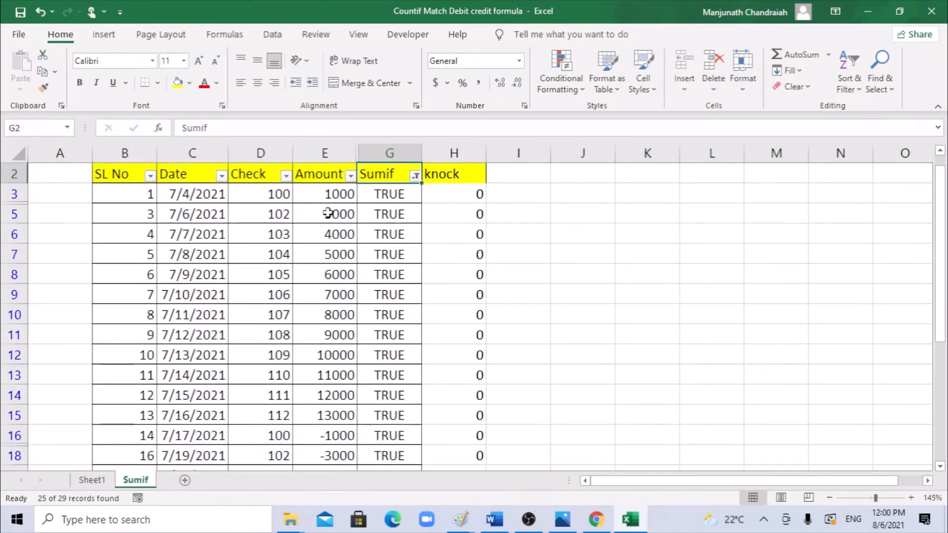
key("alt+Down")
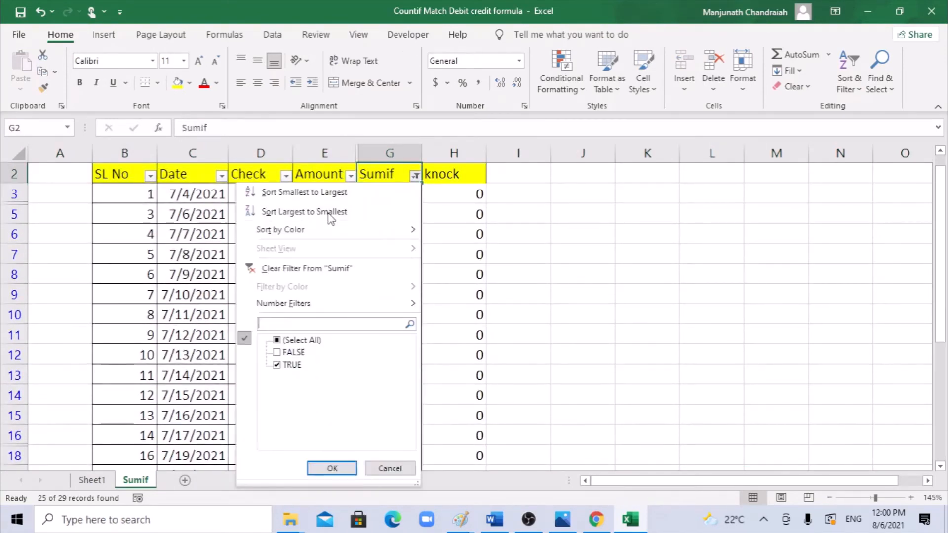
key("Down")
key("Down")
key("space")
key("Down")
key("space")
key("Return")
Check the sum of the unmatched check 101 amounts, both for all visible rows and for the last two.
key("Down")
key("Left")
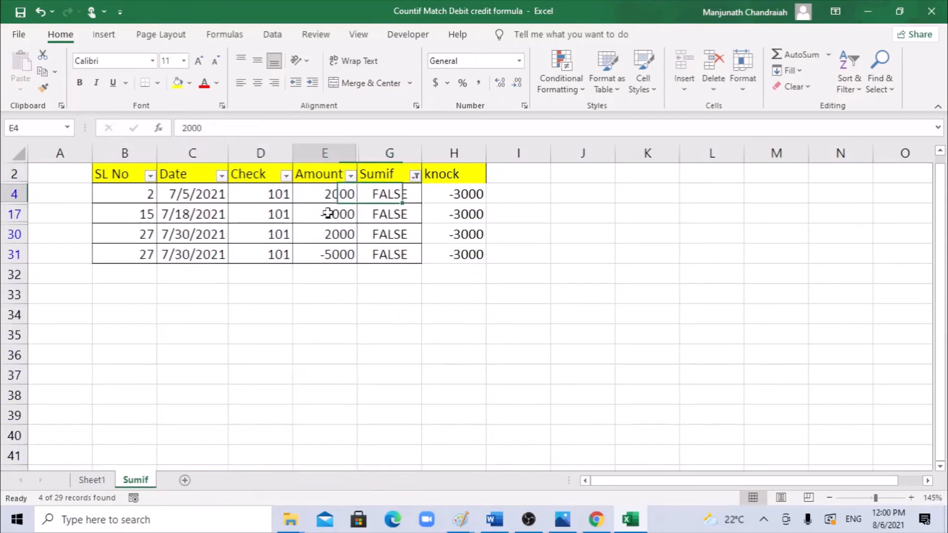
key("ctrl+shift+Down")
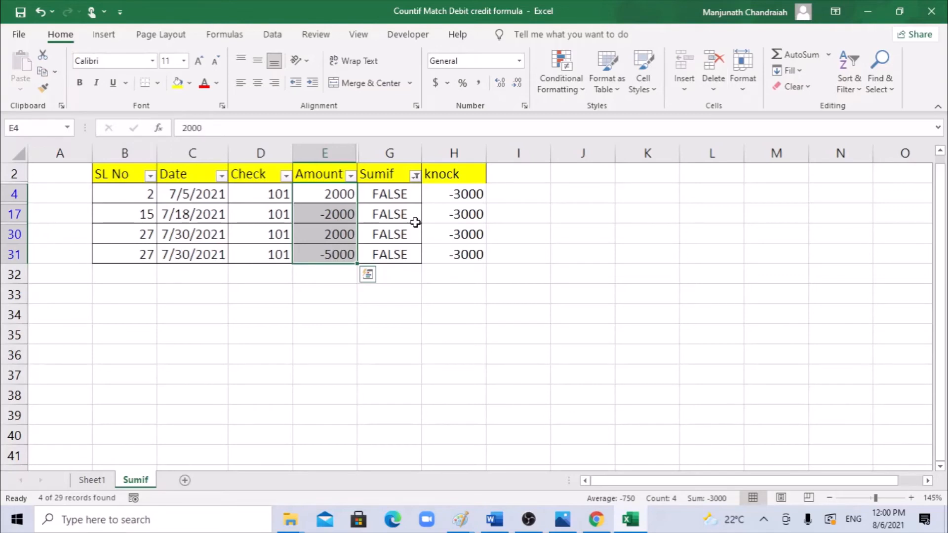
key("Up")
key("Down")
key("Down")
key("Down")
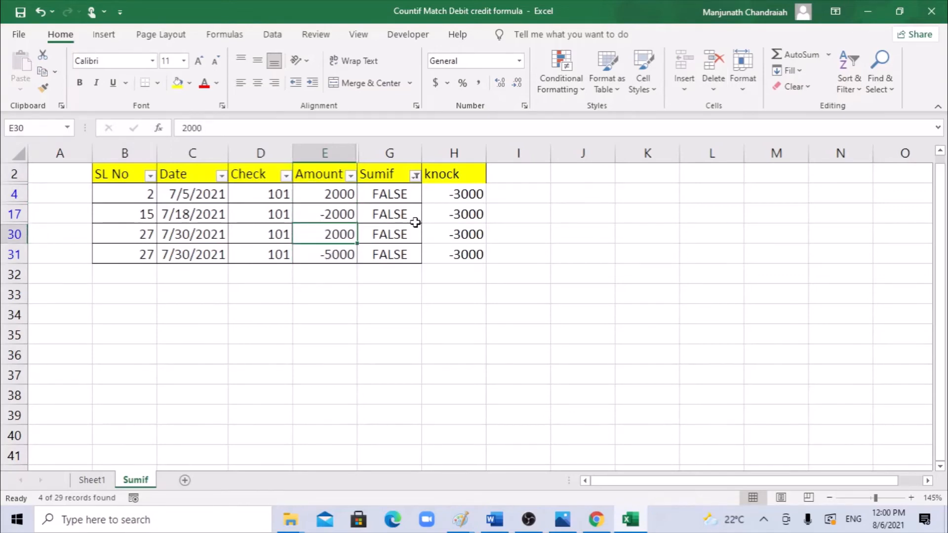
key("shift+Down")
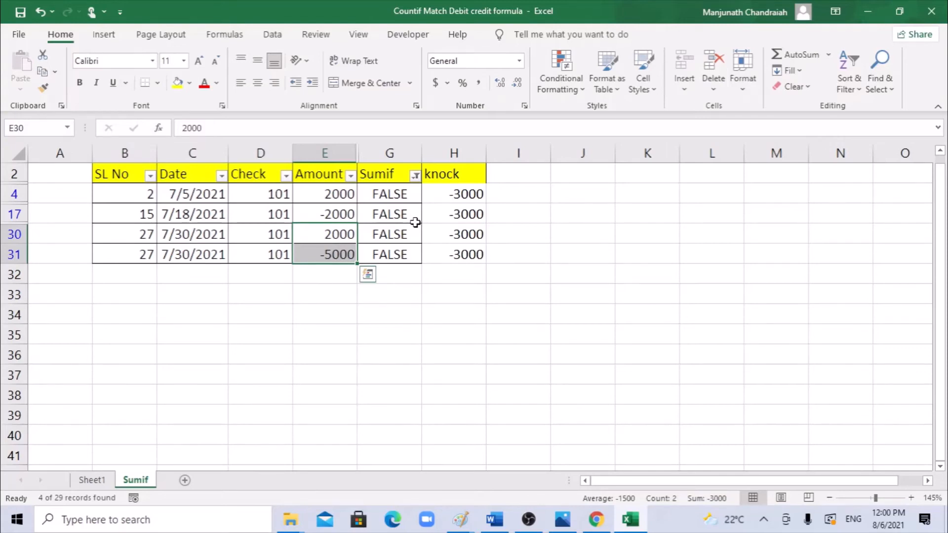
Clear the Sumif filter criteria to show all rows of the table again.
key("Up")
key("Up")
key("Up")
key("alt+f")
key("Escape")
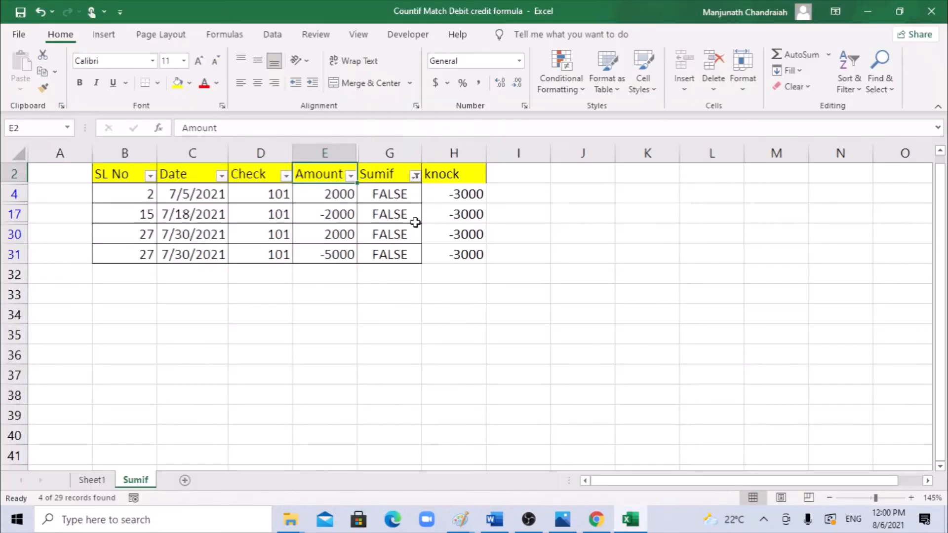
key("alt+d")
key("f")
key("s")
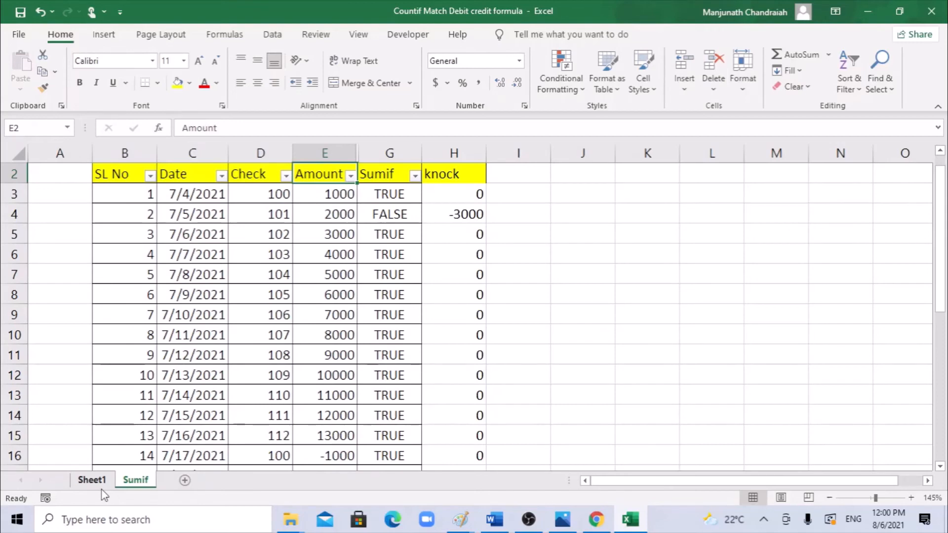
Review the SUMIF formula in G3 and check the sum of the whole Amount column.
key("Down")
key("Right")
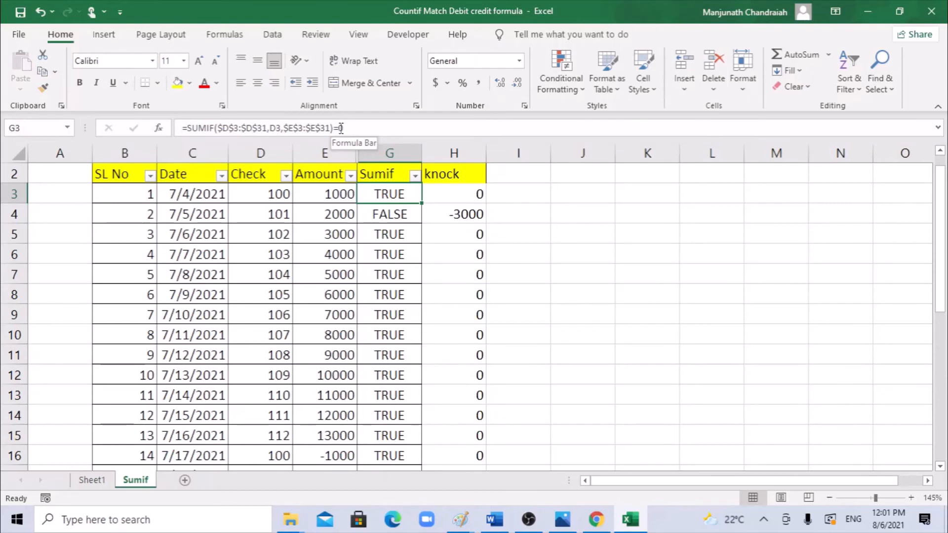
left_click(329, 193)
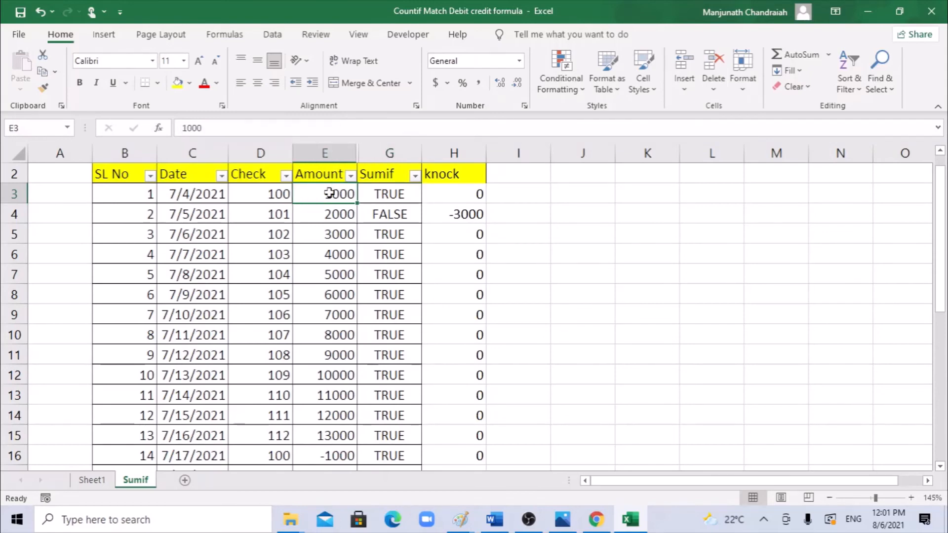
key("ctrl+shift+Down")
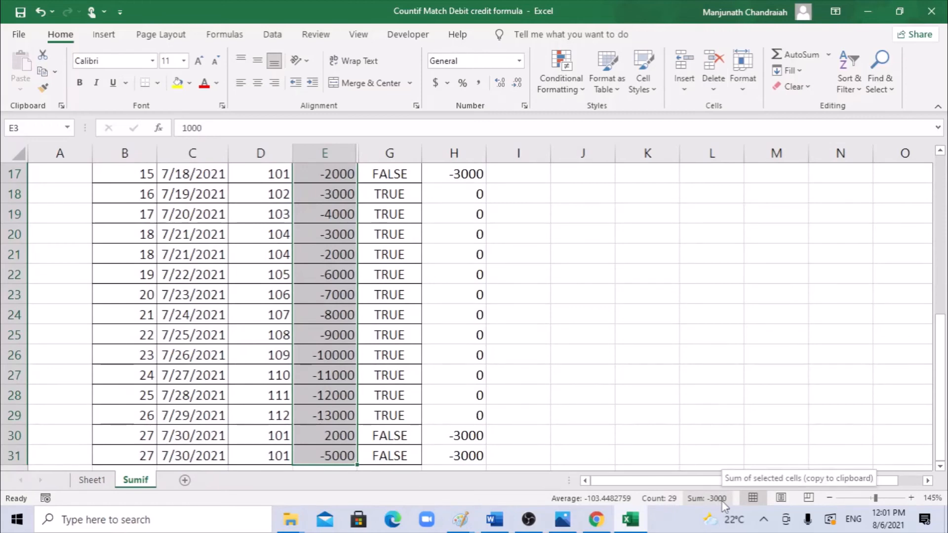
left_click(399, 335)
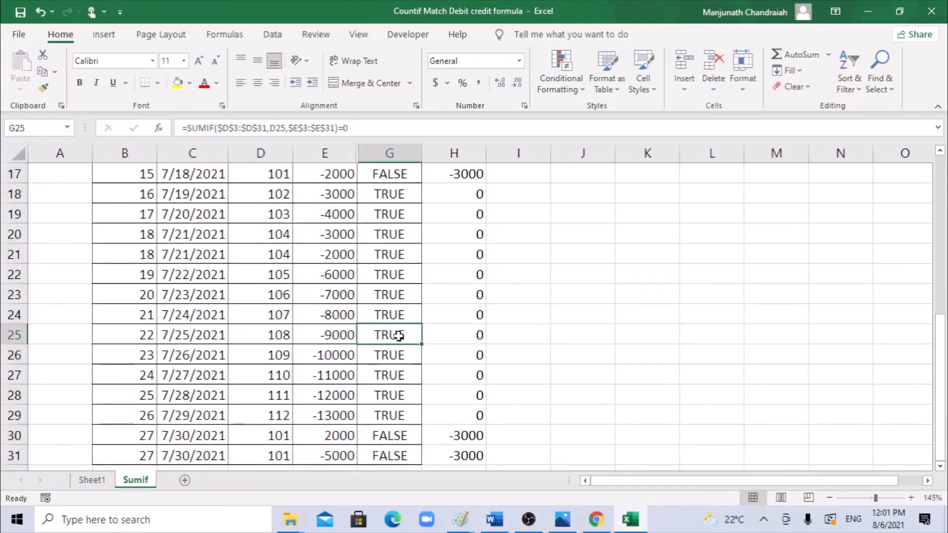
Change the comparison at the end of G3's SUMIF formula to =-3000 and fill it down the Sumif column through row 31.
key("Left")
key("Up")
key("ctrl+Up")
key("Right")
key("Down")
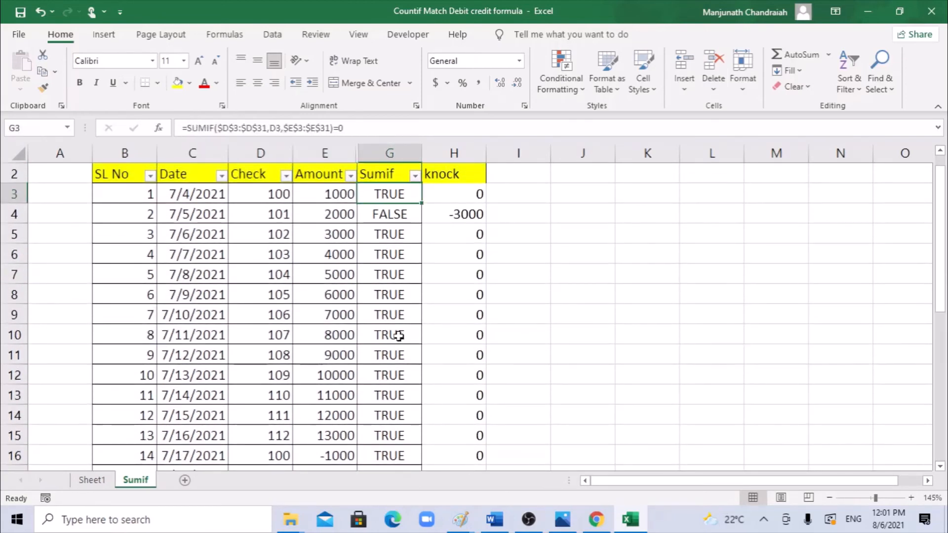
left_click(354, 132)
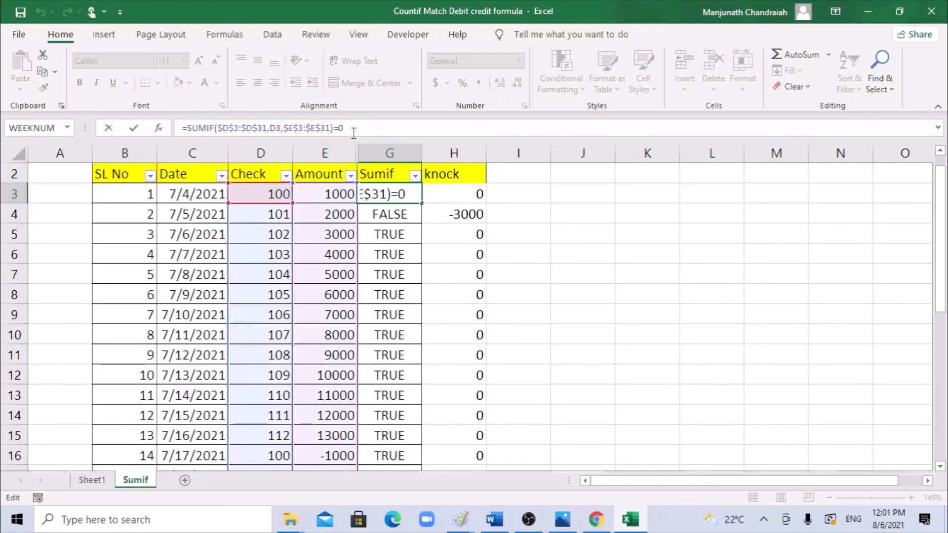
key("BackSpace")
type("-3000")
key("ctrl+Return")
key("ctrl+shift+Down")
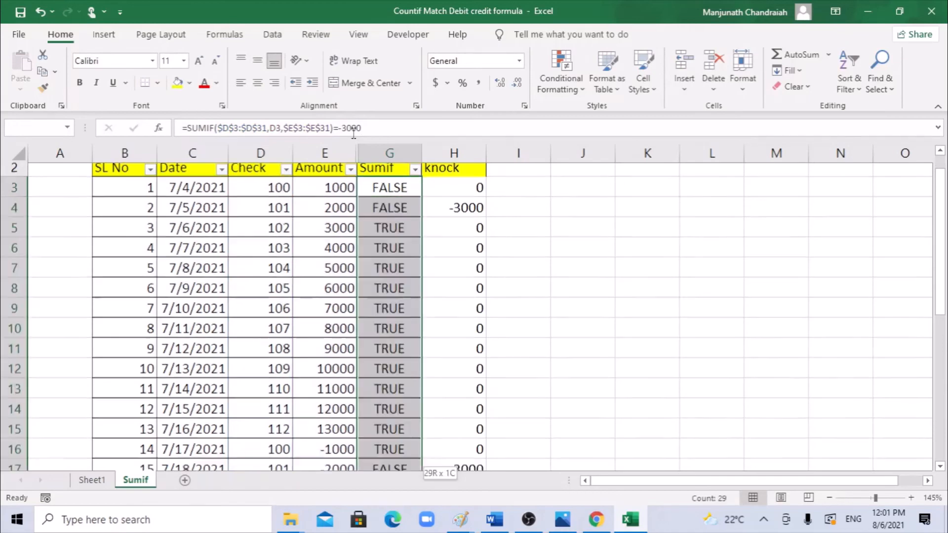
Filter the Sumif column to show only the TRUE rows.
key("ctrl+Up")
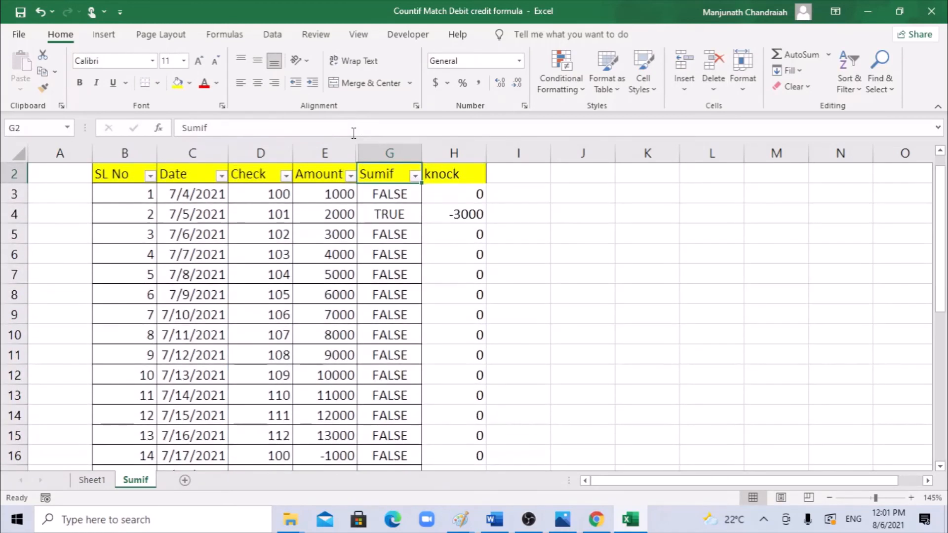
key("alt+Down")
key("Down")
key("Down")
key("Down")
key("Down")
key("Down")
key("Down")
key("Down")
key("Down")
key("Down")
key("Down")
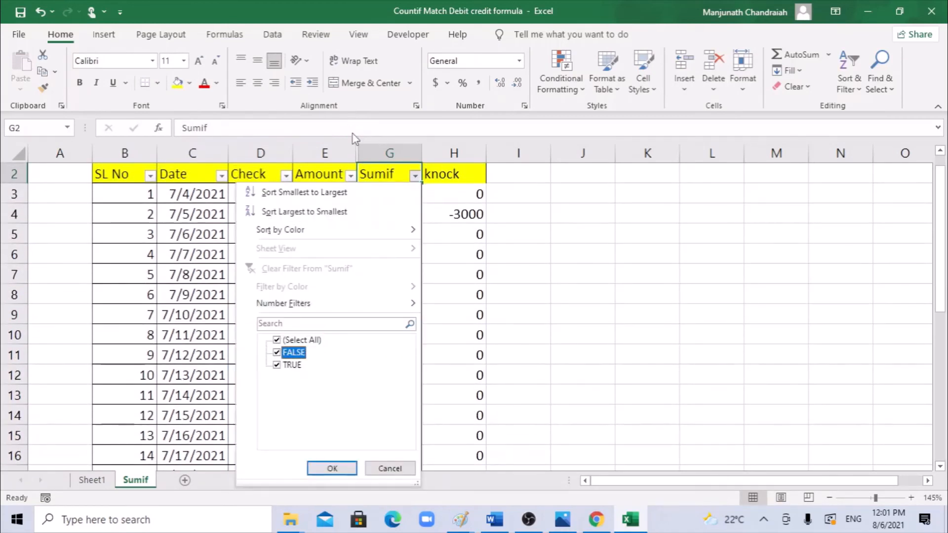
key("Return")
Check the sum of the visible check 101 amounts in the Amount column.
key("Down")
key("Left")
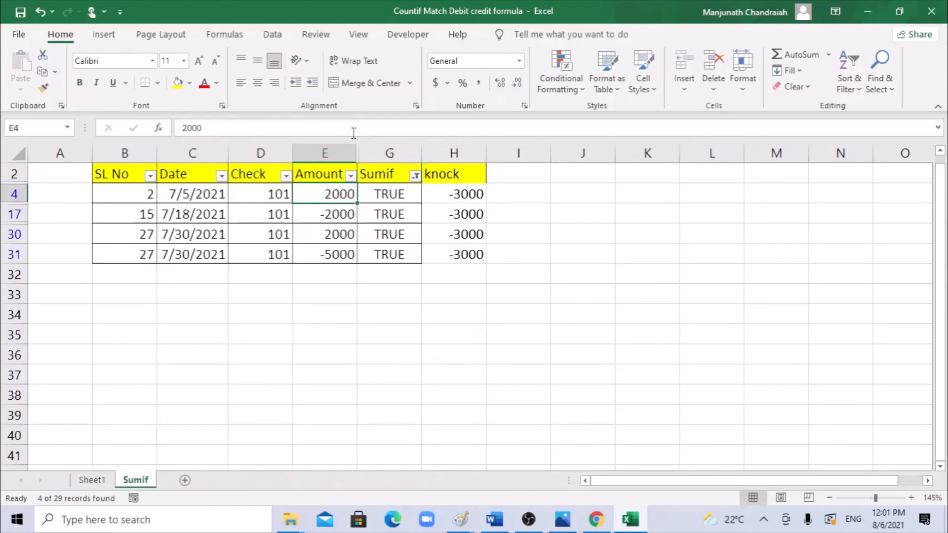
key("ctrl+shift+Down")
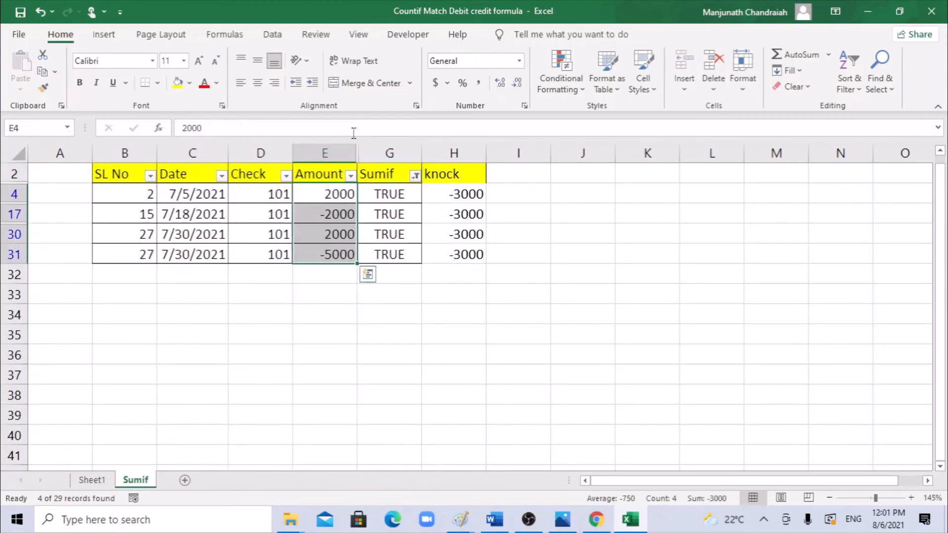
left_click(322, 194)
Clear the Sumif filter criteria so that every row of the table shows.
left_click(402, 170)
key("alt+d")
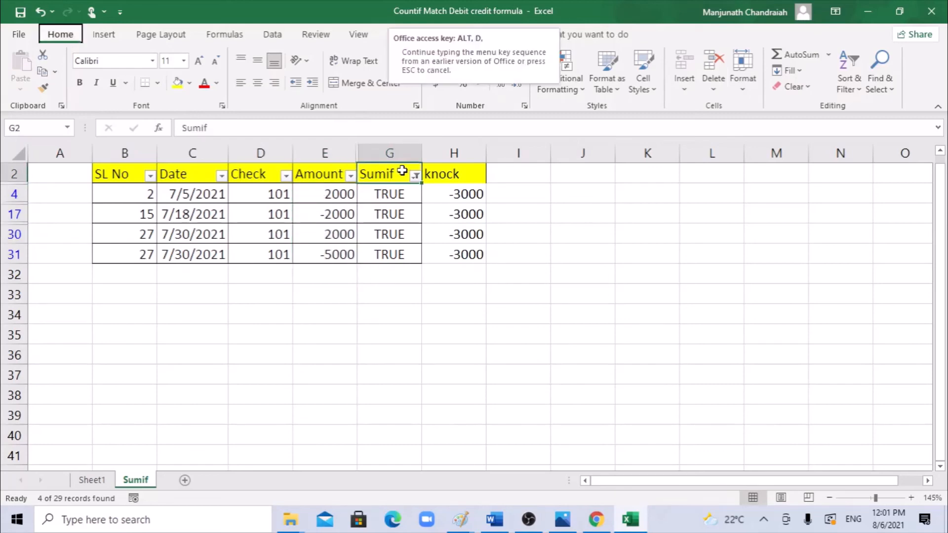
key("f")
key("s")
Filter the Sumif column to show only the FALSE rows.
key("alt+Down")
key("Down")
key("Down")
key("Down")
key("Down")
key("Down")
key("Down")
key("Down")
key("Down")
key("Down")
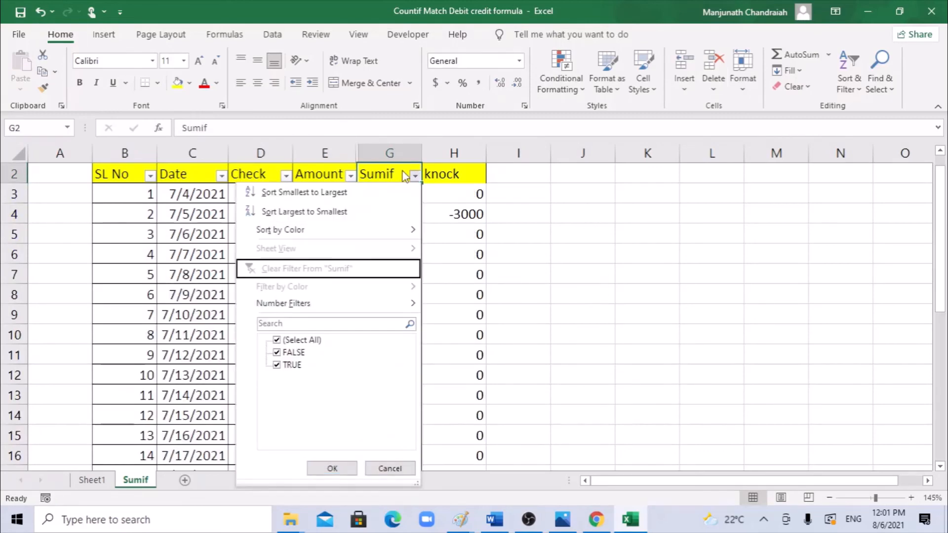
key("space")
key("Down")
key("space")
key("Return")
Check the sum of all visible amounts in the rows marked FALSE.
key("Down")
key("Left")
key("Left")
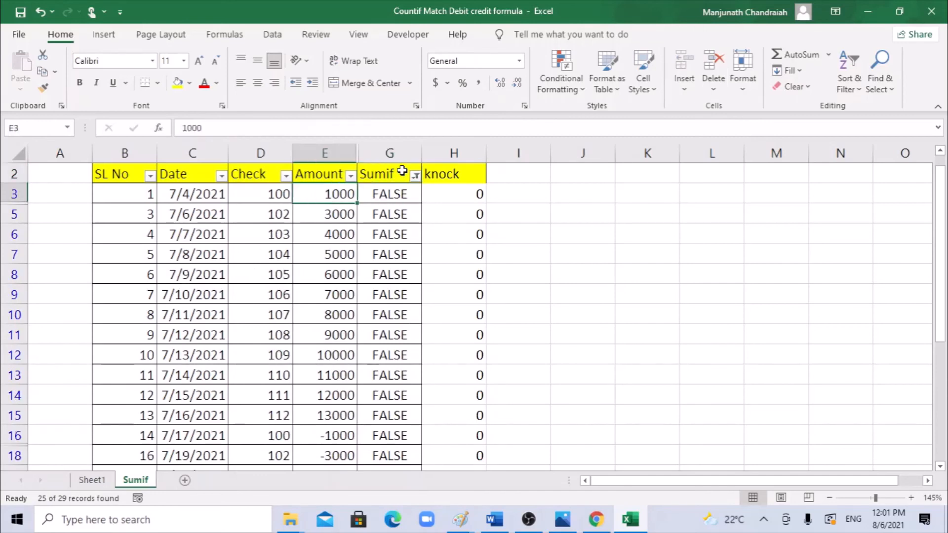
key("ctrl+shift+Down")
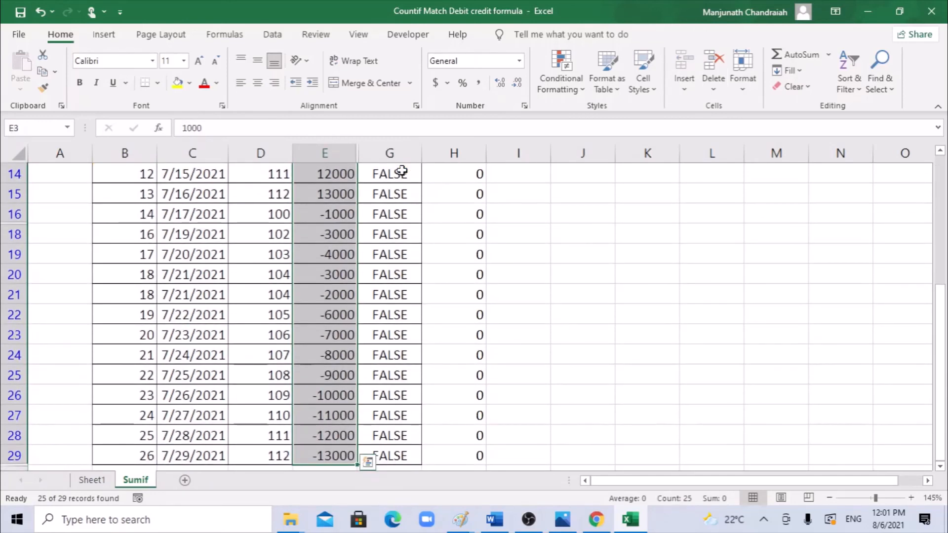
Switch the Sumif column filter from FALSE to only TRUE.
key("ctrl+Up")
key("Right")
key("Right")
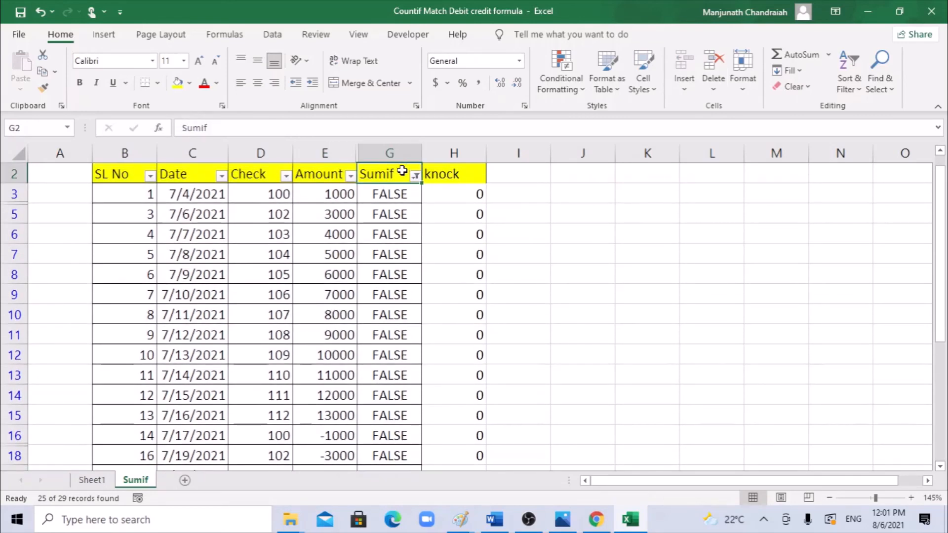
key("alt+Down")
key("Down")
key("Down")
key("Down")
key("Down")
key("Down")
key("Down")
key("Down")
key("Down")
key("space")
key("Down")
key("space")
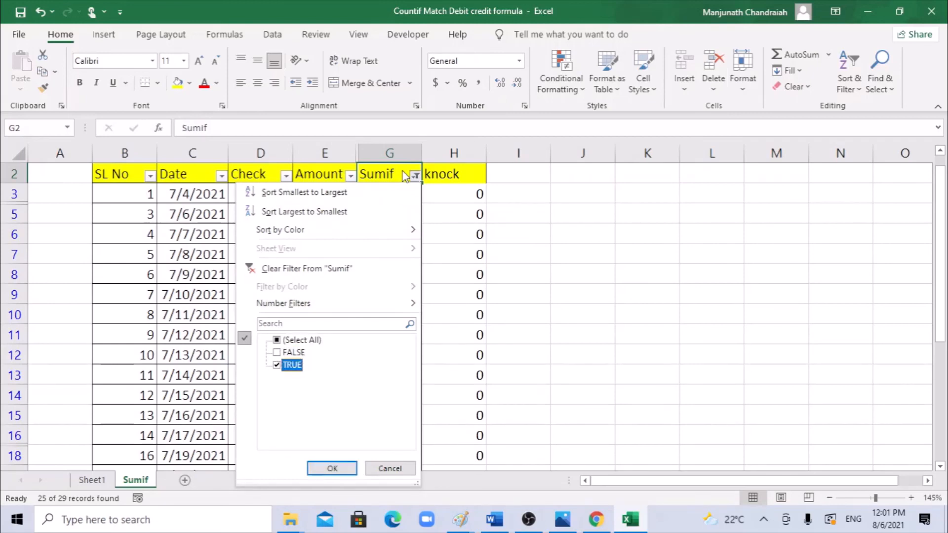
key("Return")
Review the SUMIF formula in G4 and the filtered check 101 amounts in the Amount column.
key("Down")
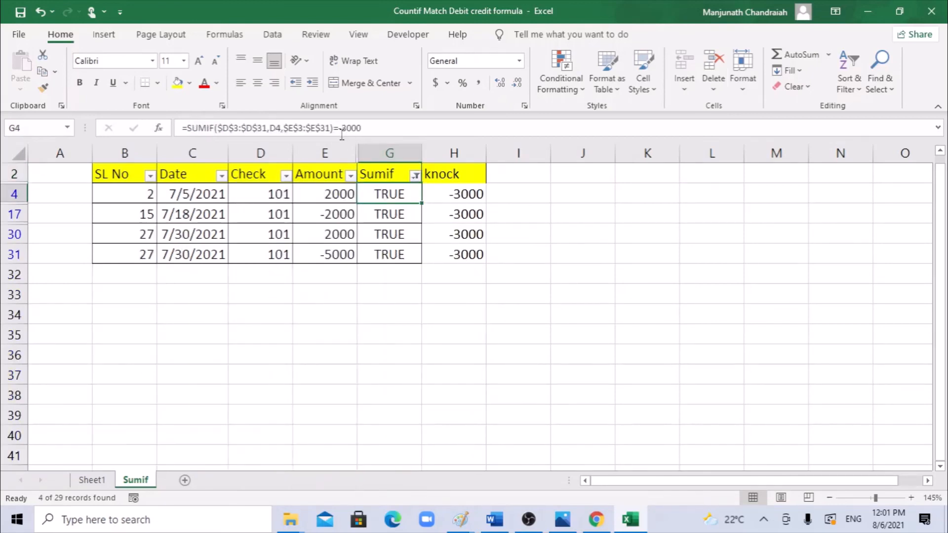
left_click_drag(328, 192, 329, 259)
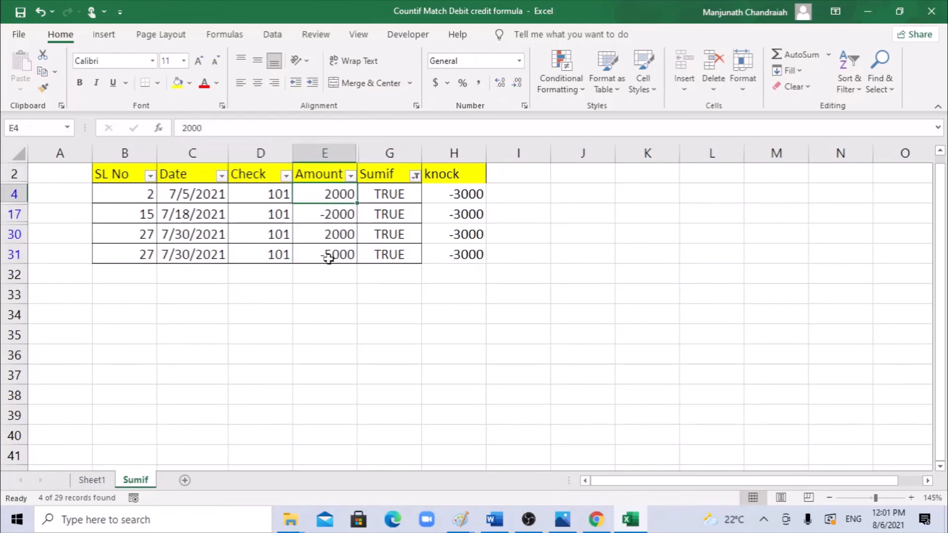
key("Right")
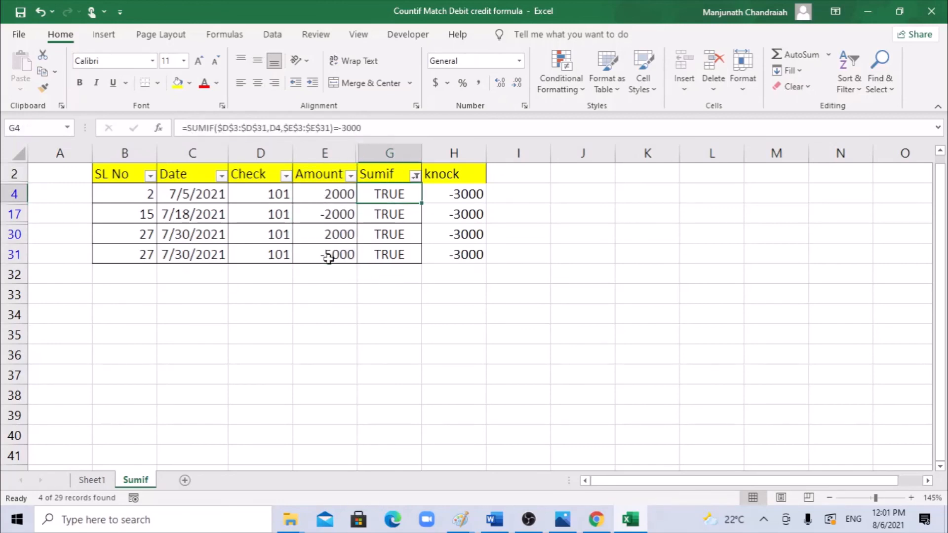
Remove the TRUE filter from the Sumif column to show all rows and return to the formula in G3.
key("Up")
type("d")
key("Escape")
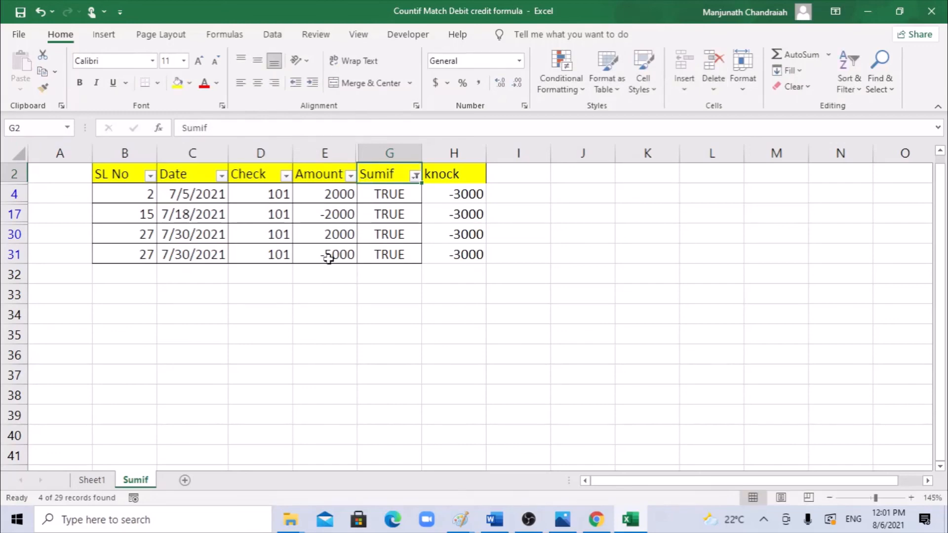
key("alt+d")
key("f")
key("s")
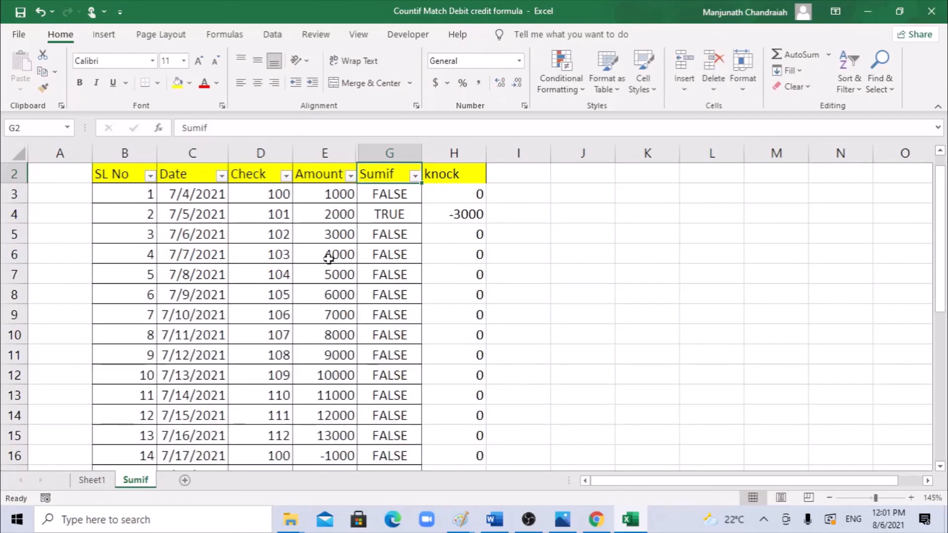
key("Down")
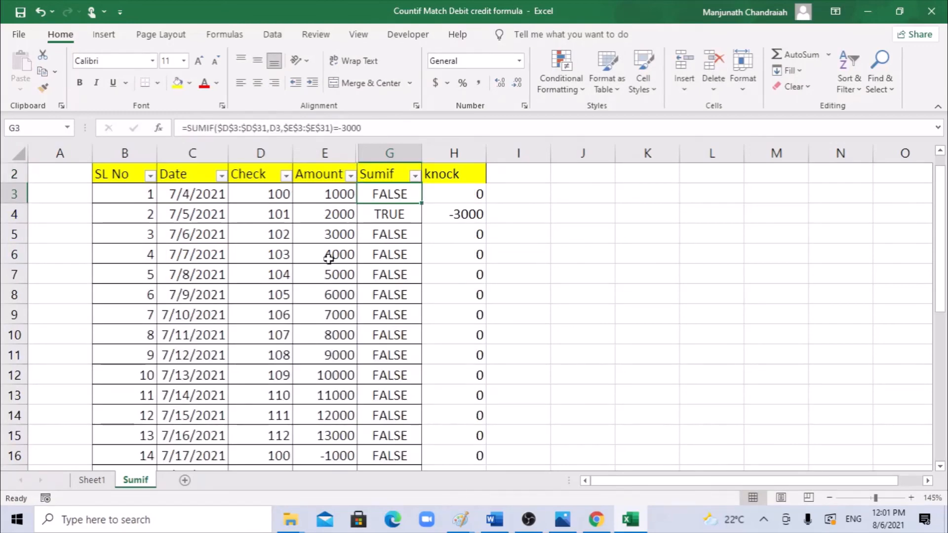